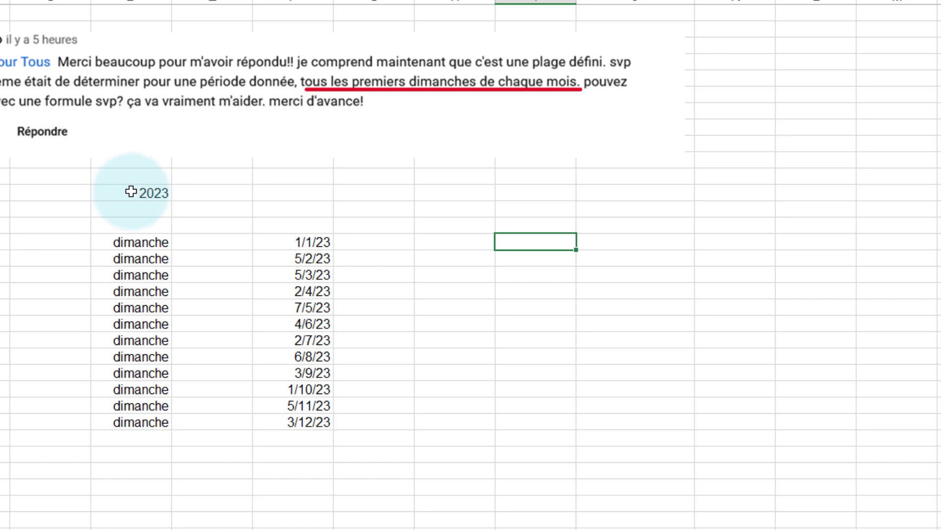
Step: In an empty cell, start a SERIE.JOUR.OUVRE.INTL formula whose start date uses DATE
{"action": "left_click", "coordinate": [165, 217]}
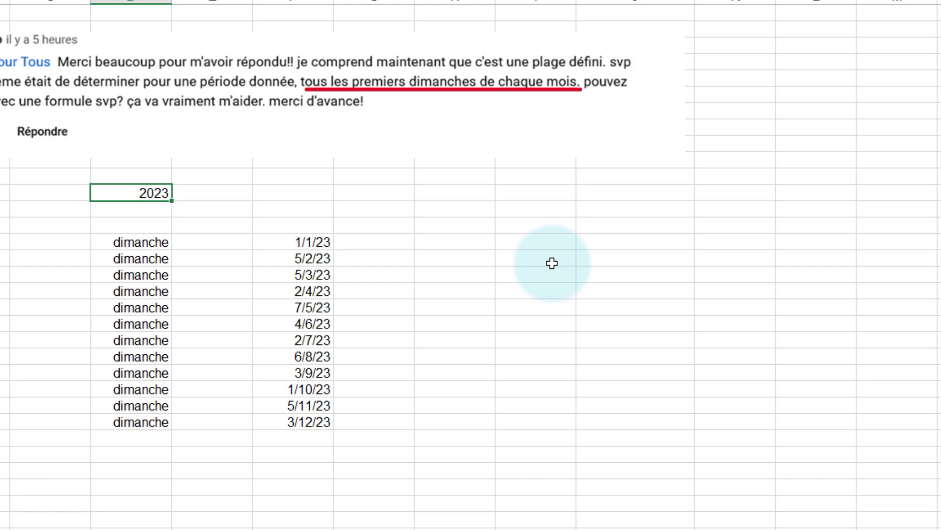
{"action": "left_click", "coordinate": [636, 255]}
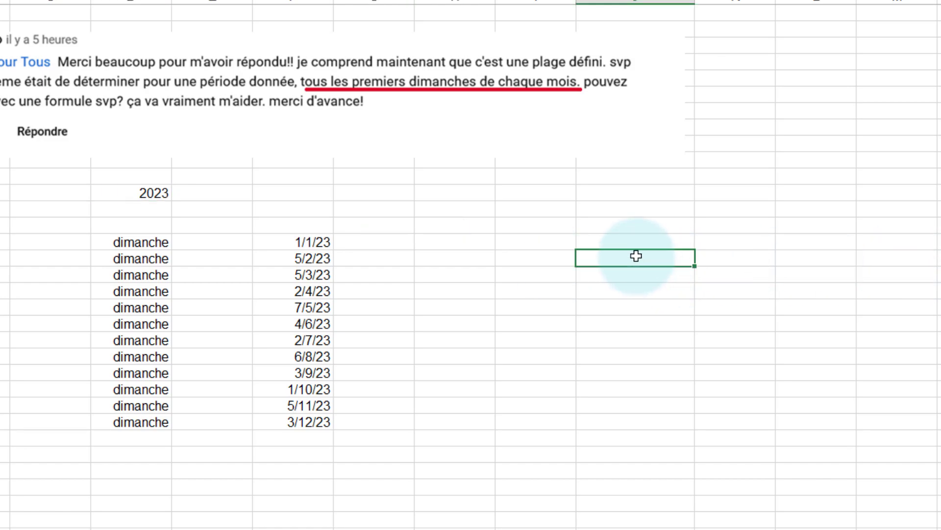
{"action": "type", "text": "=se"}
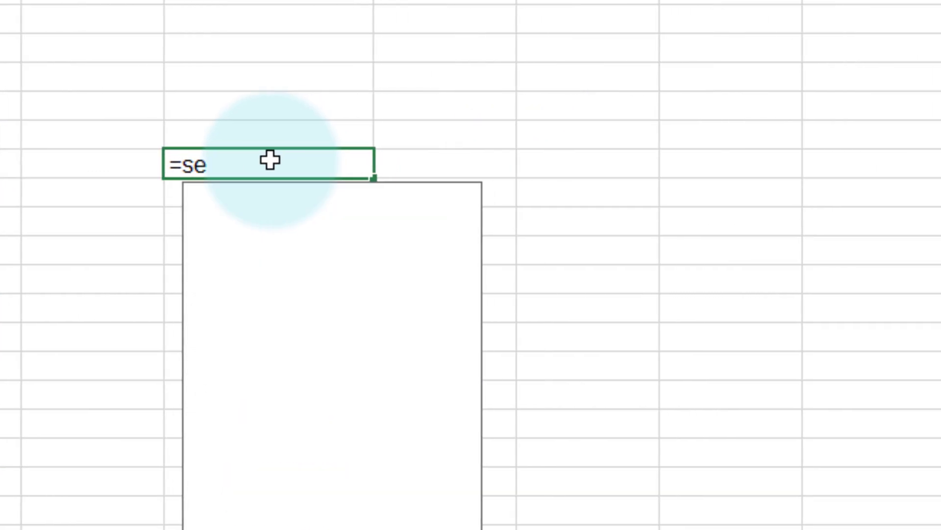
{"action": "type", "text": "r"}
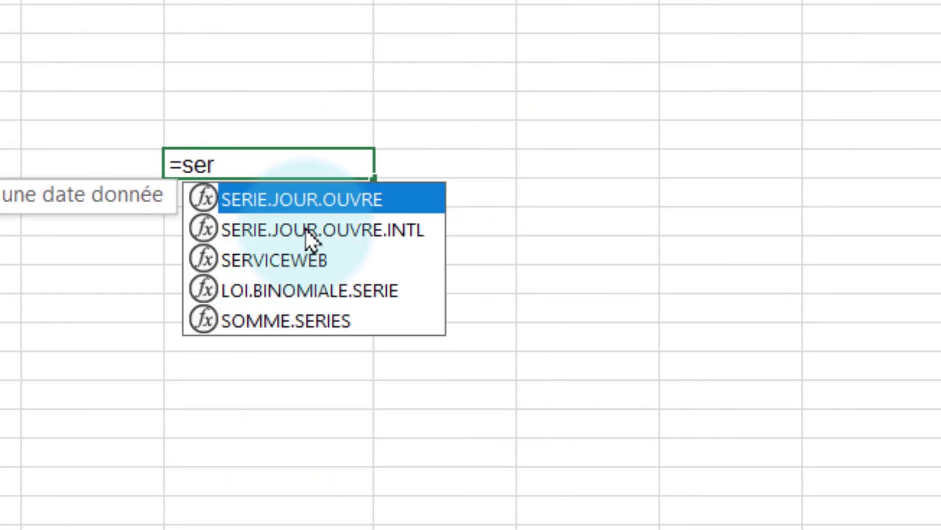
{"action": "left_click", "coordinate": [305, 228]}
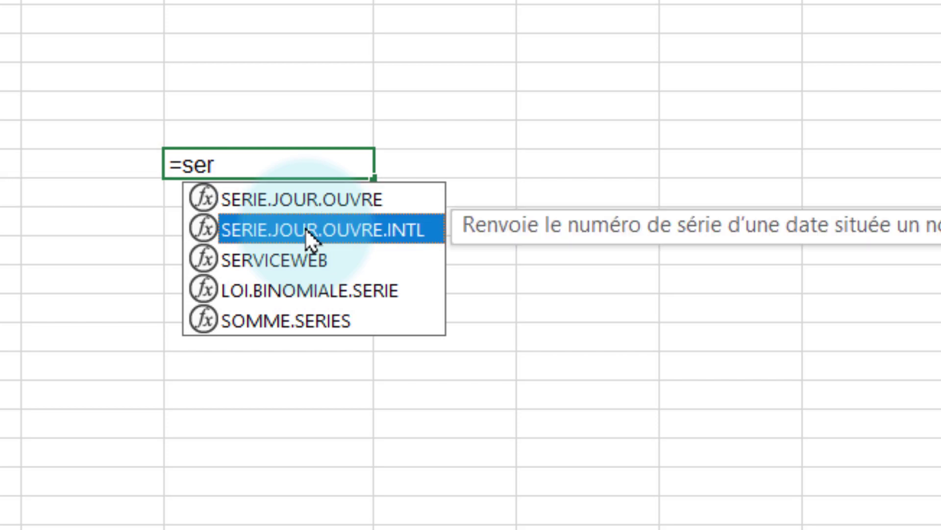
{"action": "double_click", "coordinate": [305, 227]}
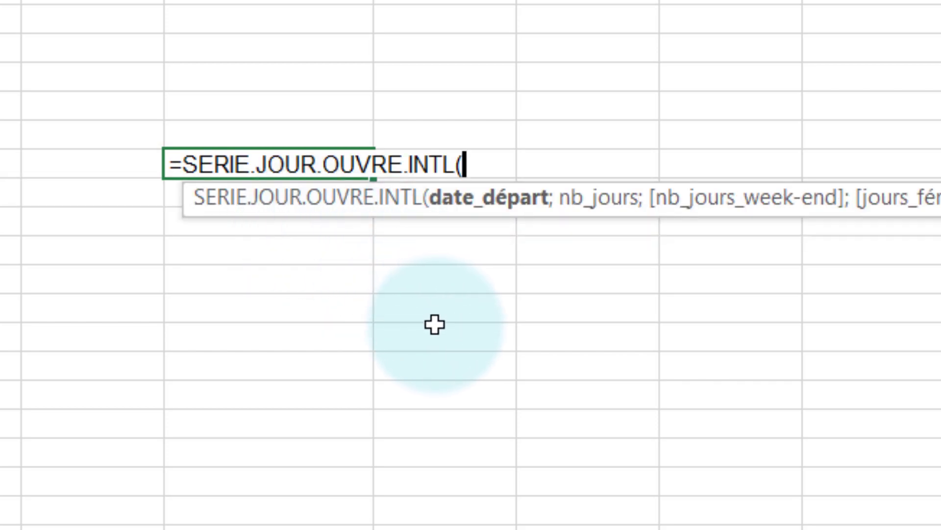
{"action": "type", "text": "date"}
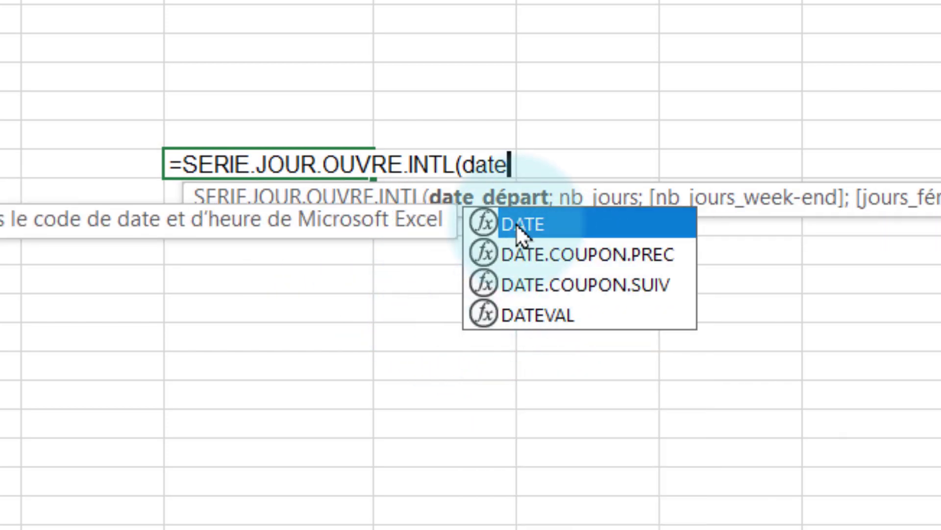
{"action": "double_click", "coordinate": [519, 226]}
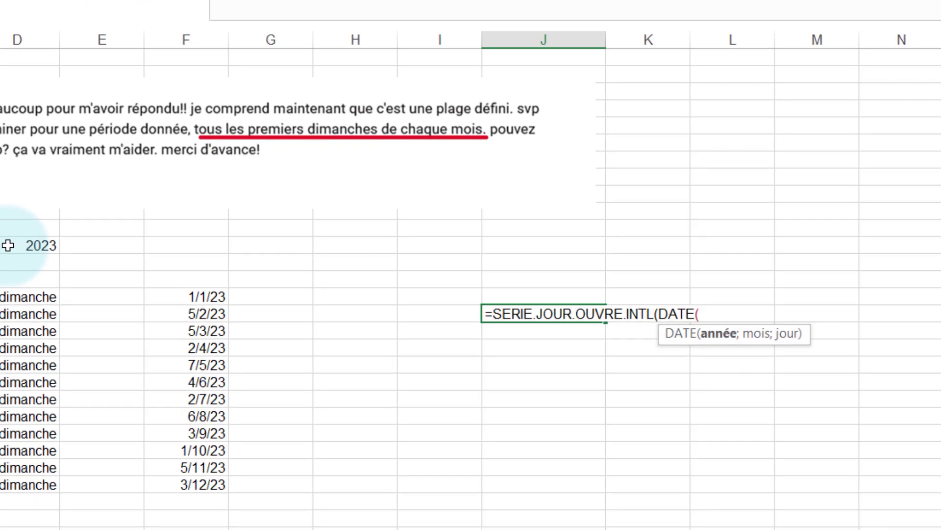
Step: Finish it as DATE(D12;{1;…;12};), day count 1, weekend mask "1111110", spilling twelve dates
{"action": "left_click", "coordinate": [8, 245]}
{"action": "type", "text": ";"}
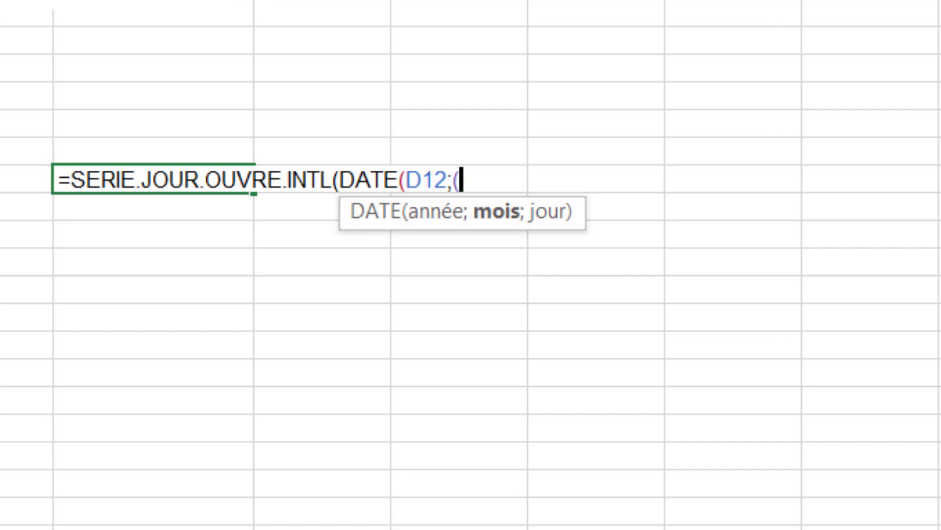
{"action": "type", "text": "{1"}
{"action": "type", "text": "2"}
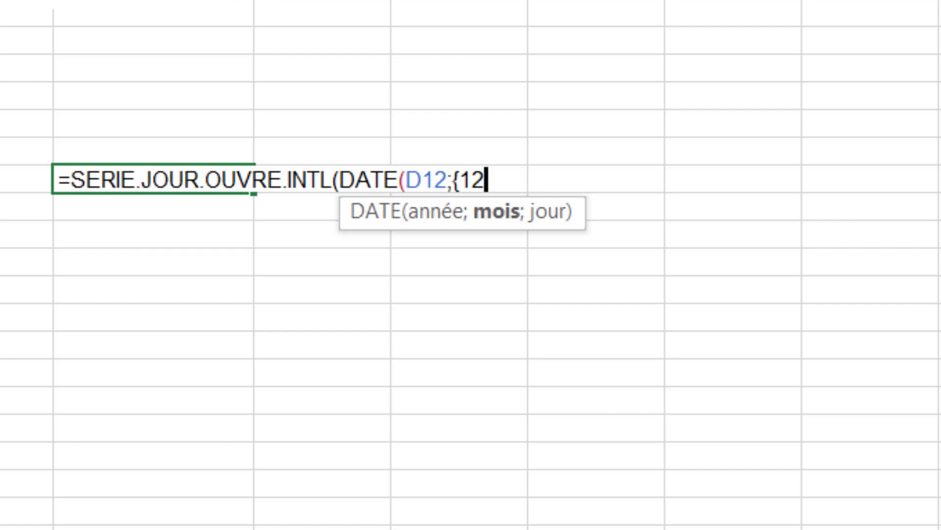
{"action": "key", "text": "BackSpace"}
{"action": "type", "text": ";2;3;"}
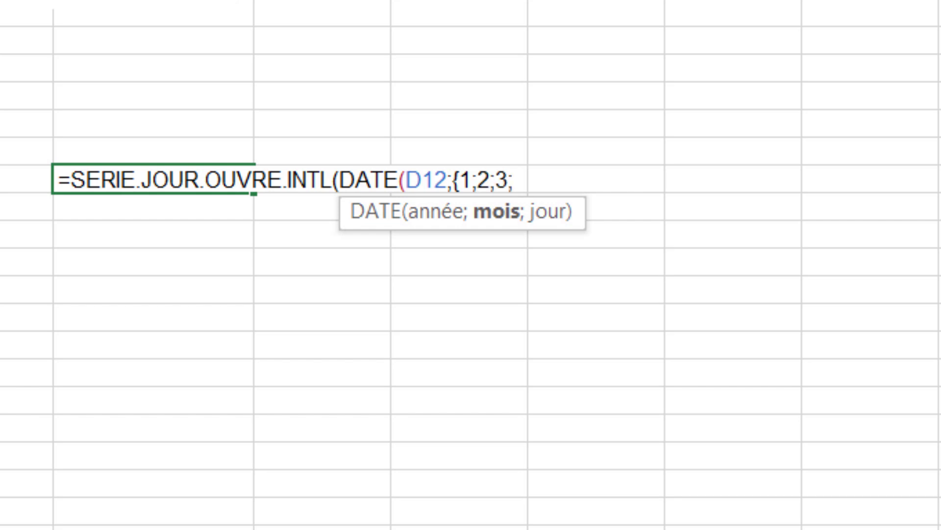
{"action": "type", "text": "4;5;6;7;8;9;"}
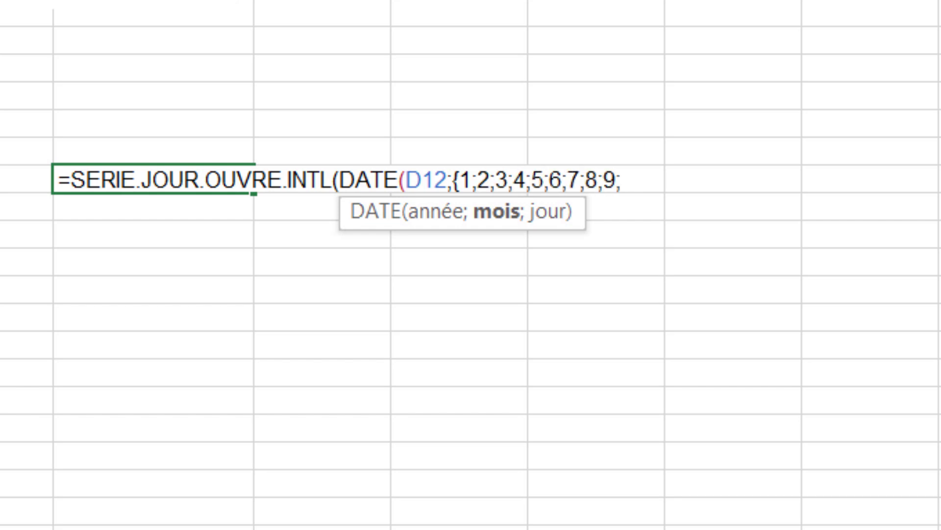
{"action": "type", "text": "10;11;12"}
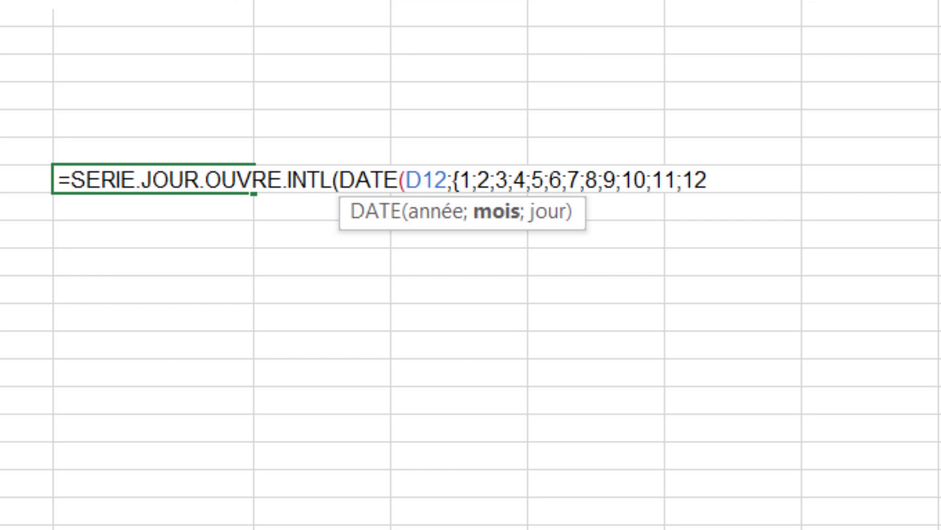
{"action": "type", "text": "}"}
{"action": "type", "text": ";"}
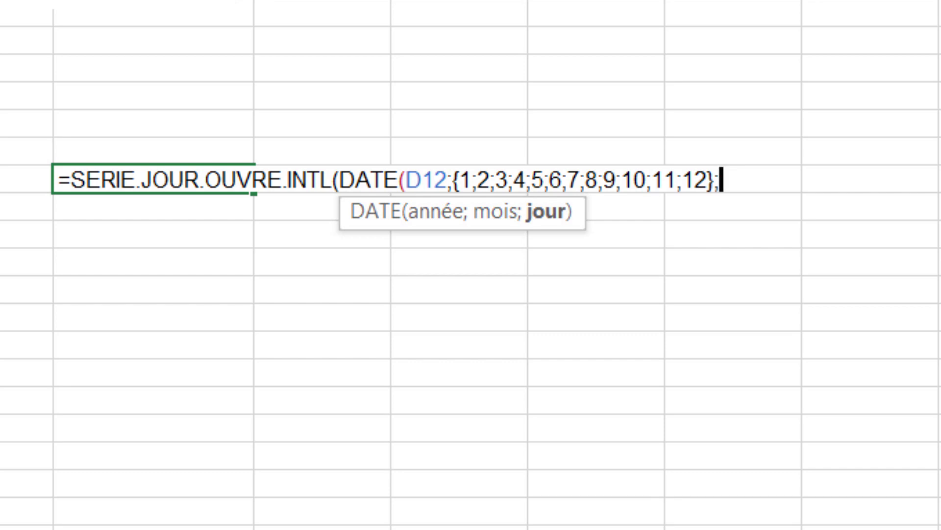
{"action": "type", "text": ")"}
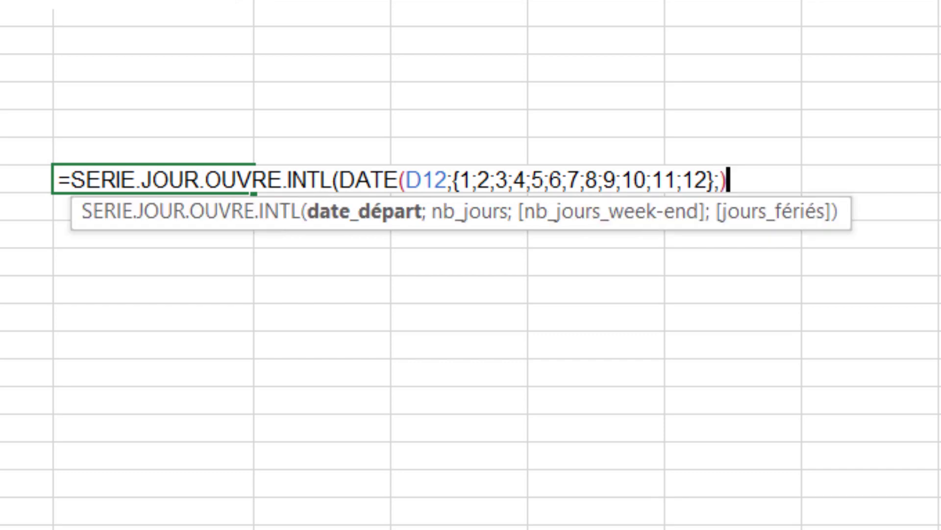
{"action": "type", "text": ";1"}
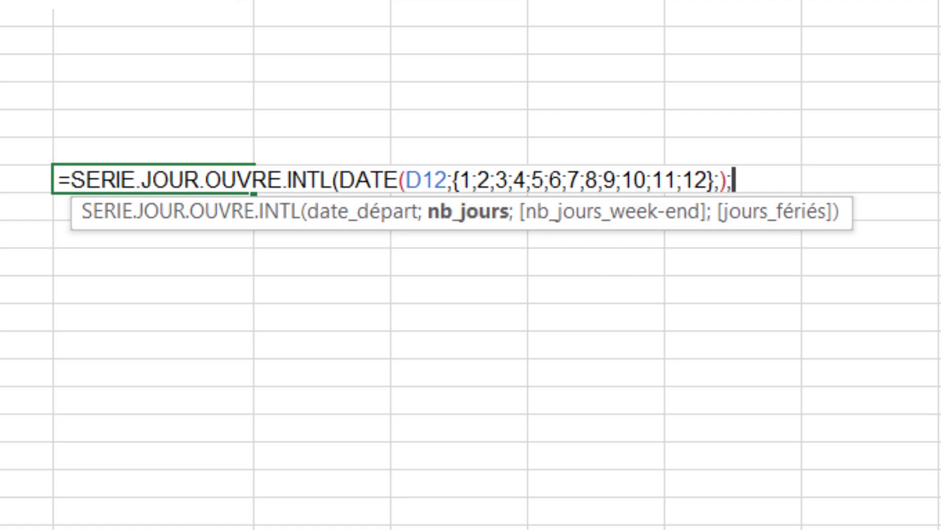
{"action": "type", "text": ";"}
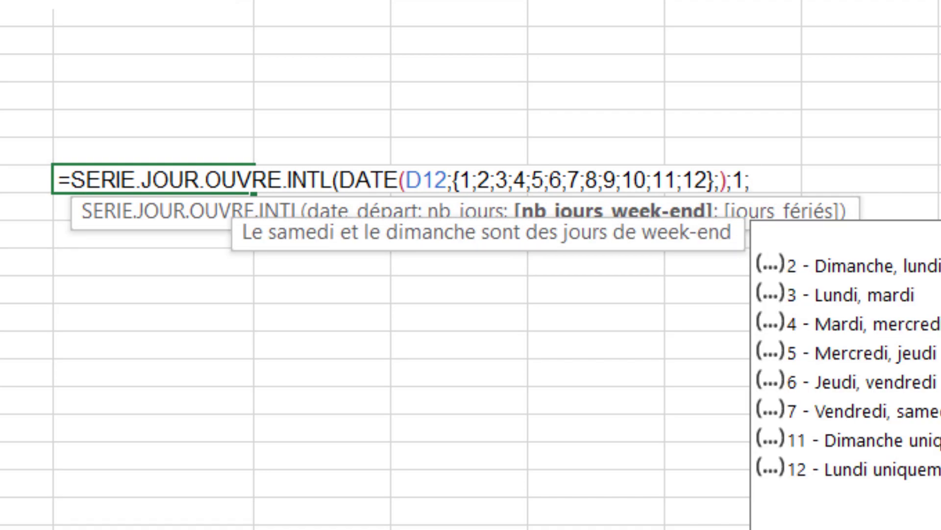
{"action": "type", "text": "\""}
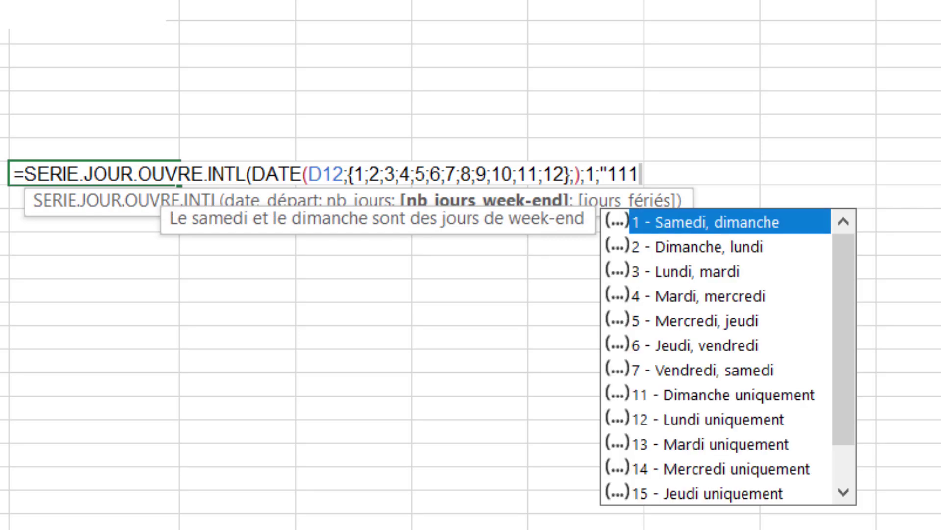
{"action": "type", "text": "1111"}
{"action": "type", "text": "0\""}
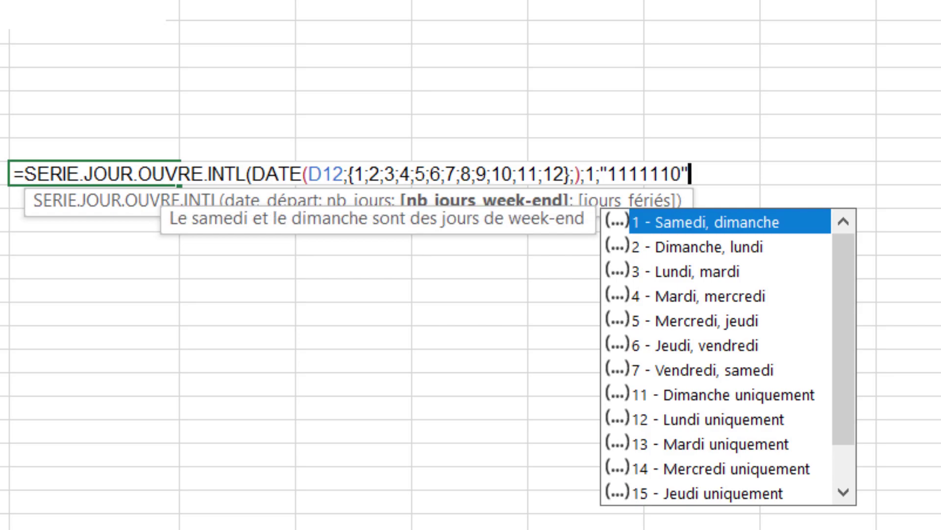
{"action": "type", "text": ")"}
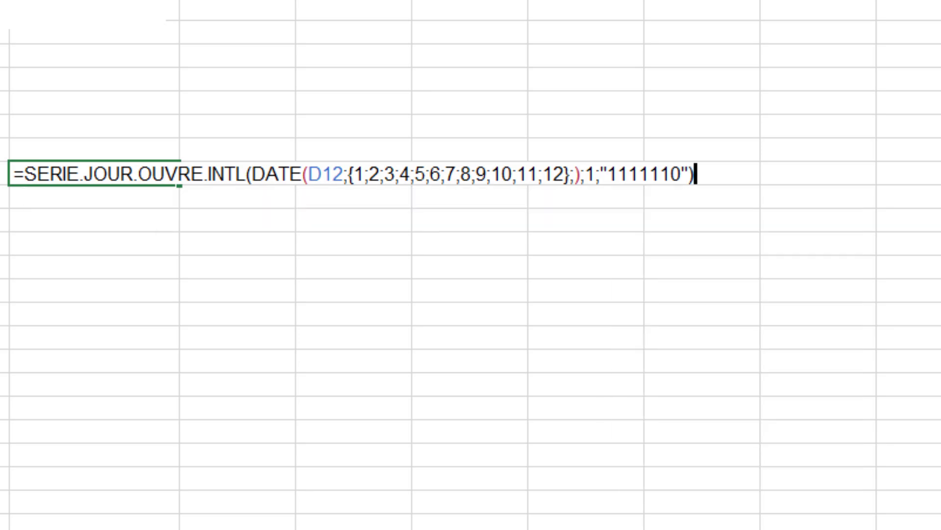
{"action": "key", "text": "Return"}
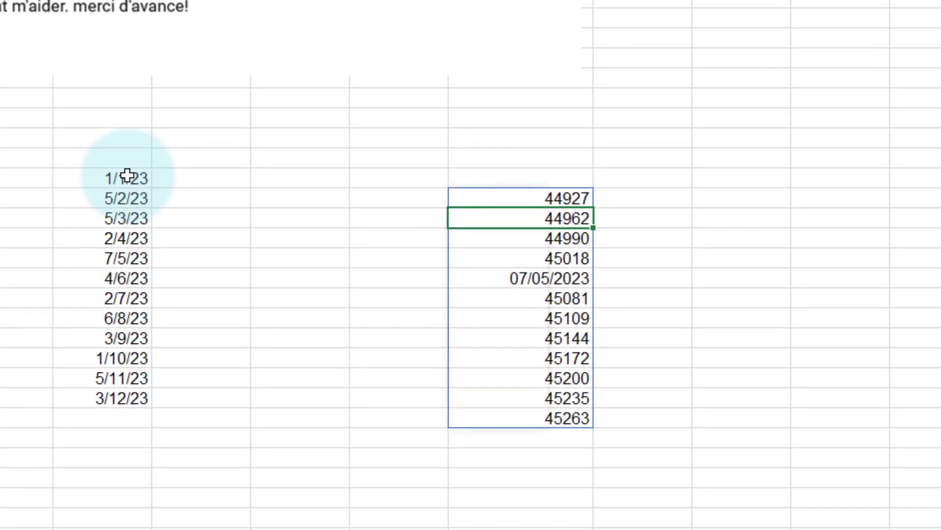
Step: Copy the 1/1/23 cell's date format from column F onto the column J results
{"action": "left_click", "coordinate": [248, 235]}
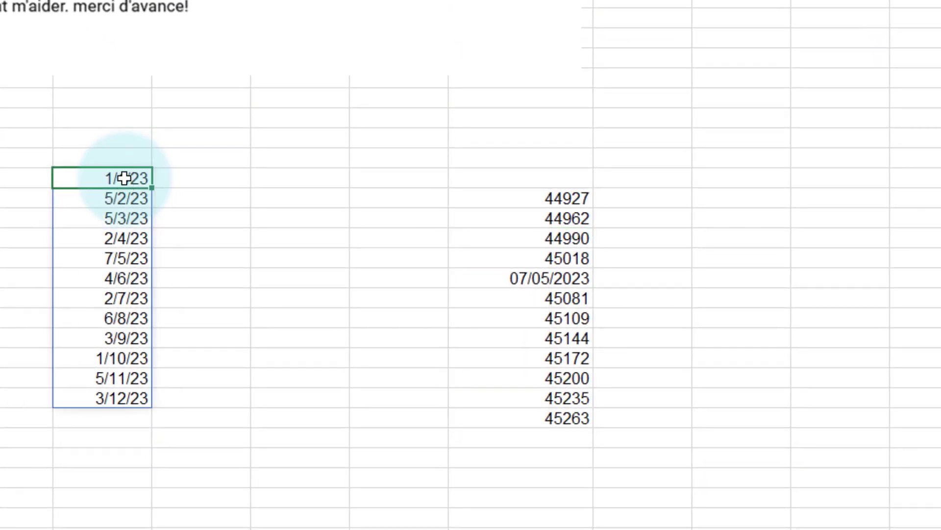
{"action": "right_click", "coordinate": [125, 186]}
{"action": "left_click", "coordinate": [332, 59]}
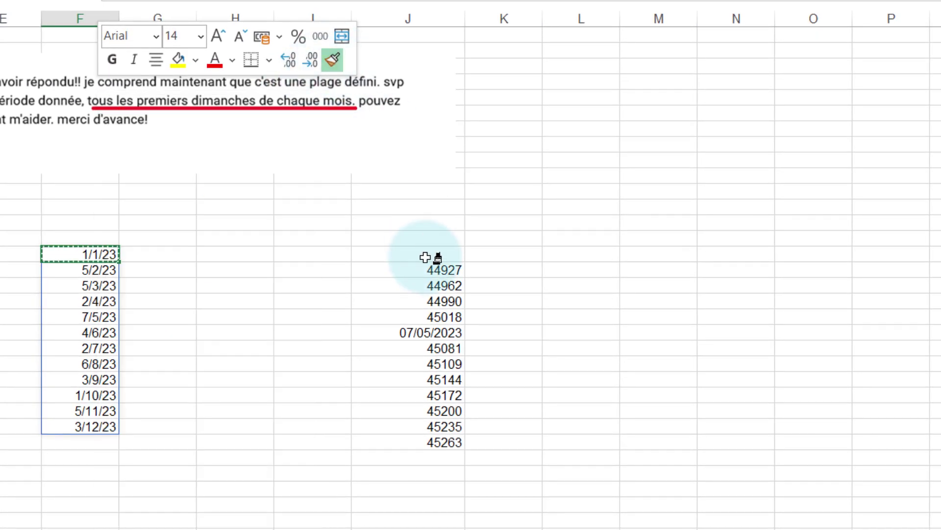
{"action": "left_click_drag", "start_coordinate": [425, 266], "coordinate": [429, 514]}
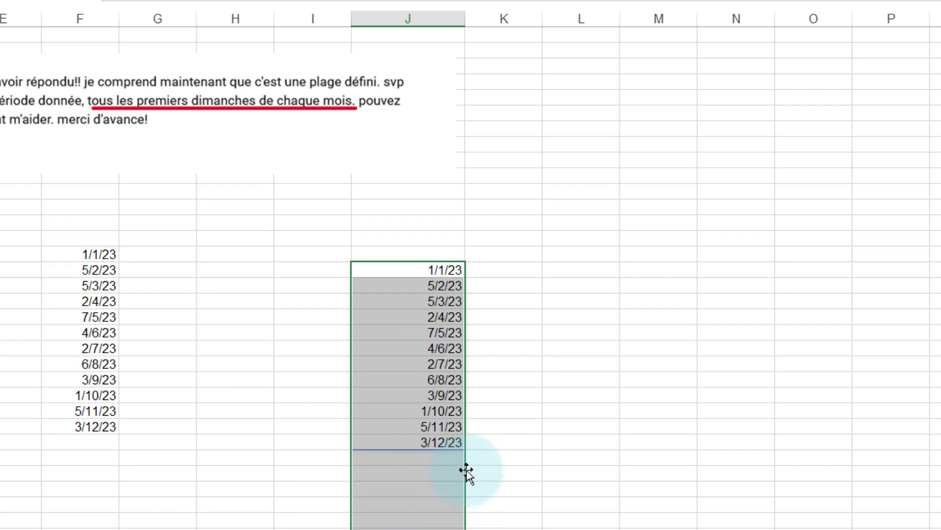
{"action": "left_click", "coordinate": [497, 369]}
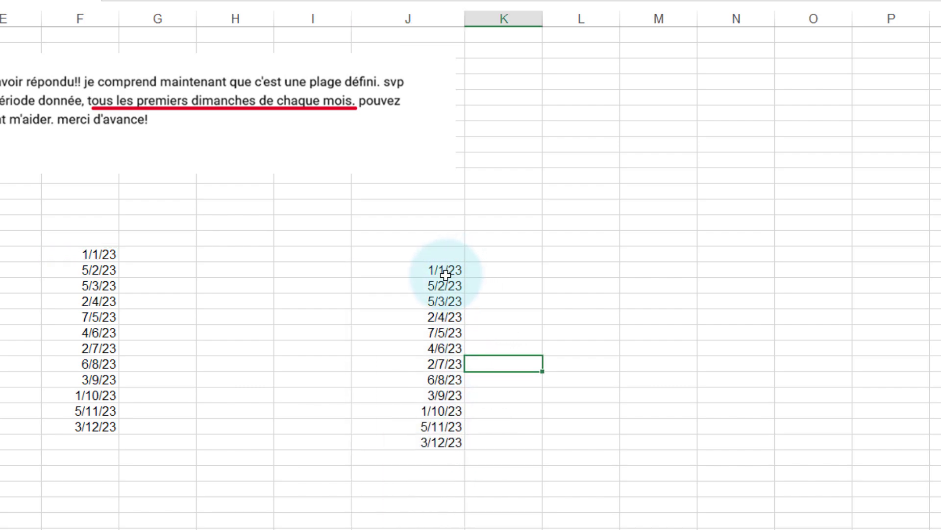
Step: Enter =J16 in K16, give it custom format 'jjjj', and fill it down to row 27
{"action": "left_click", "coordinate": [485, 274]}
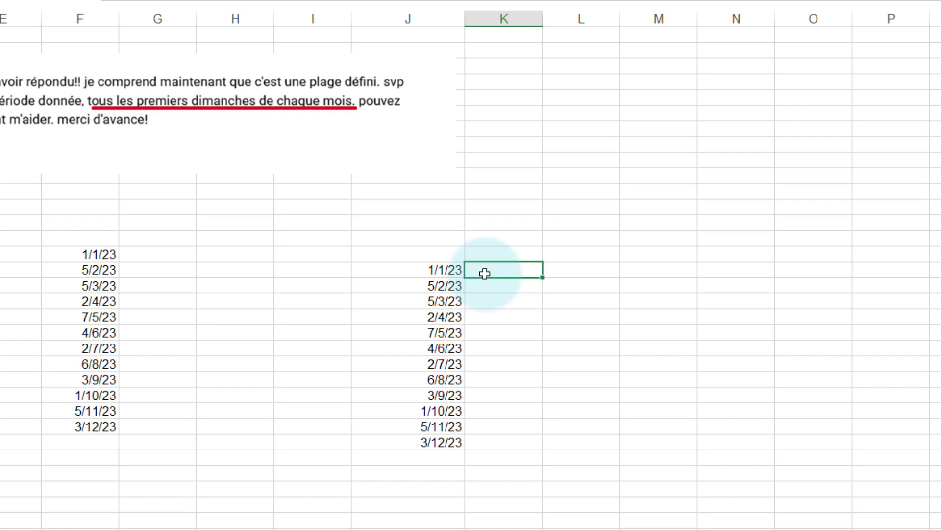
{"action": "type", "text": "="}
{"action": "left_click", "coordinate": [443, 270]}
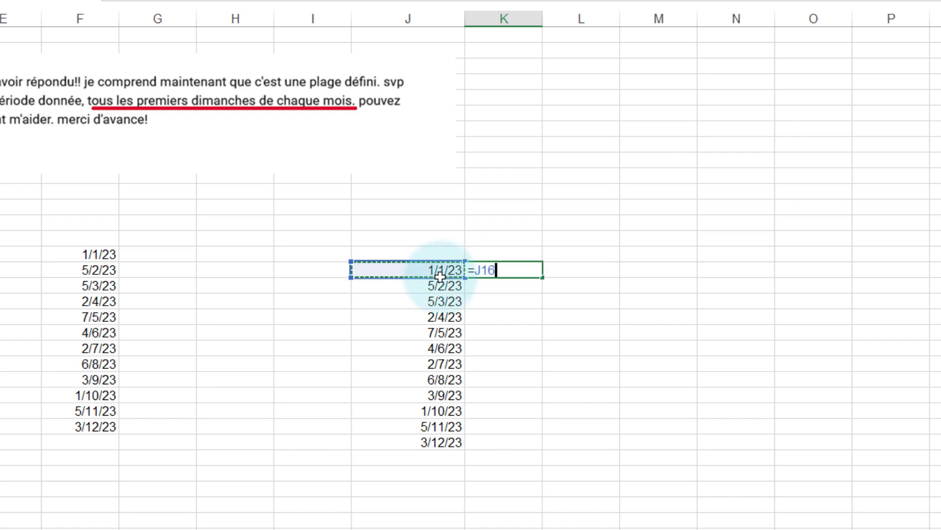
{"action": "key", "text": "Return"}
{"action": "right_click", "coordinate": [501, 272]}
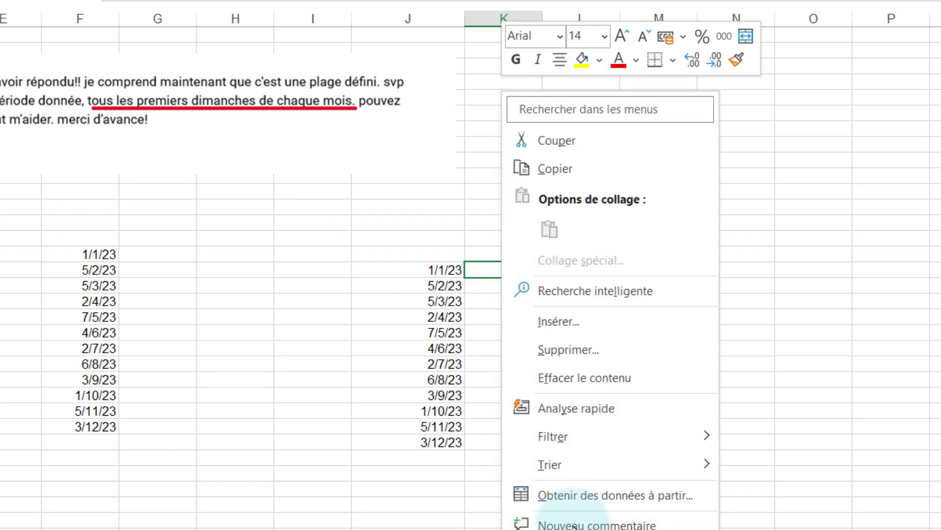
{"action": "left_click", "coordinate": [472, 438]}
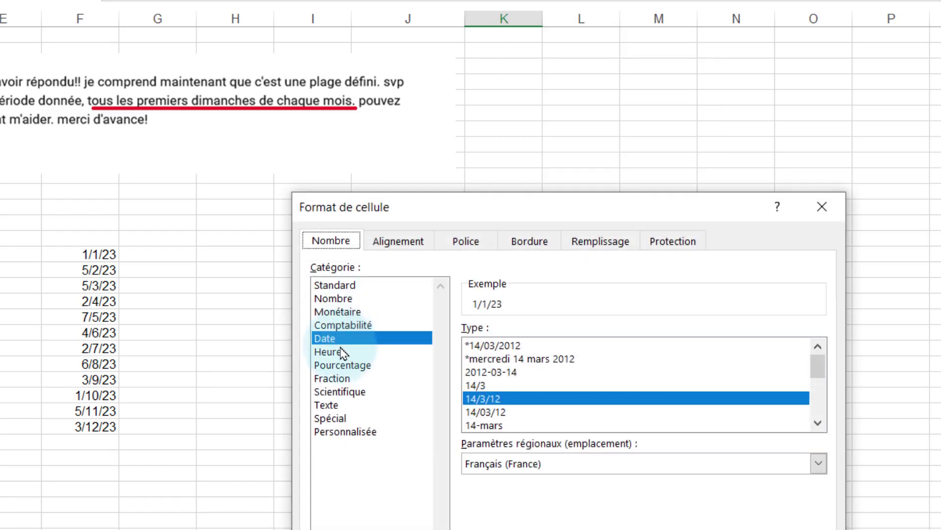
{"action": "left_click", "coordinate": [346, 431]}
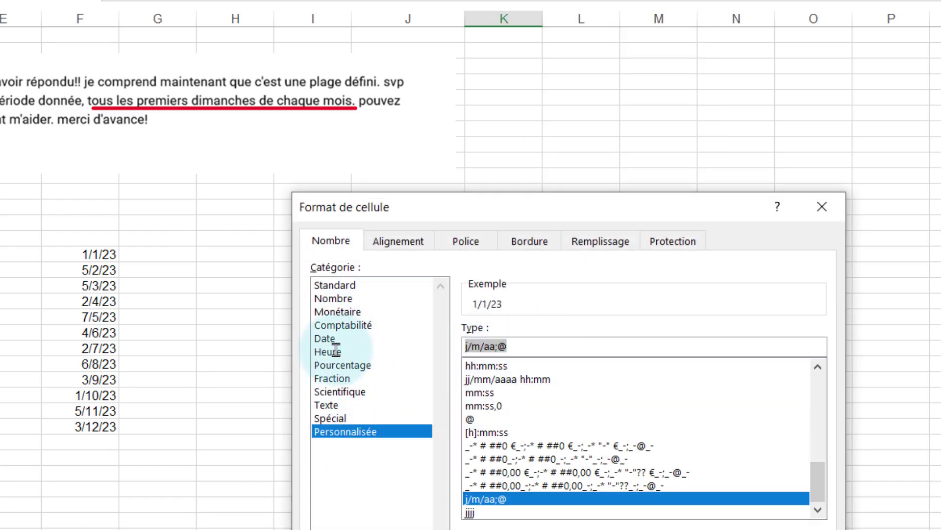
{"action": "type", "text": "jjjj"}
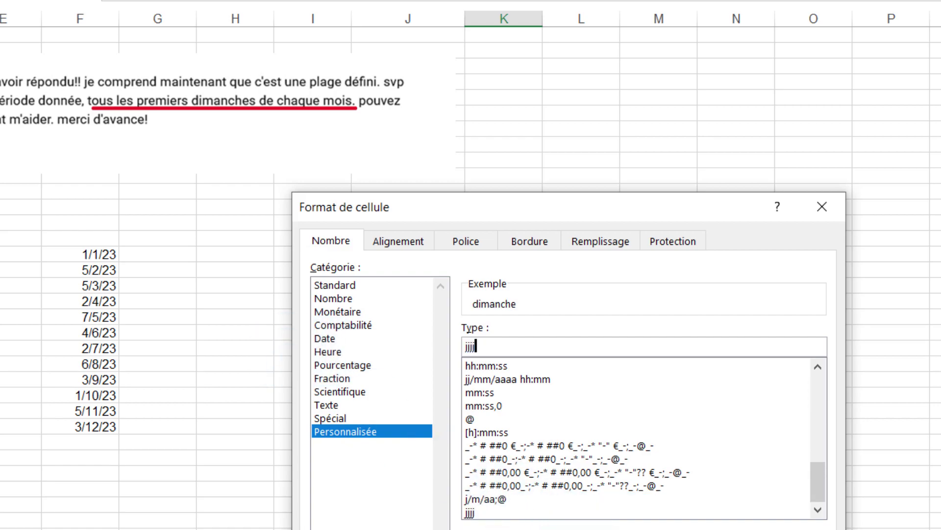
{"action": "key", "text": "Return"}
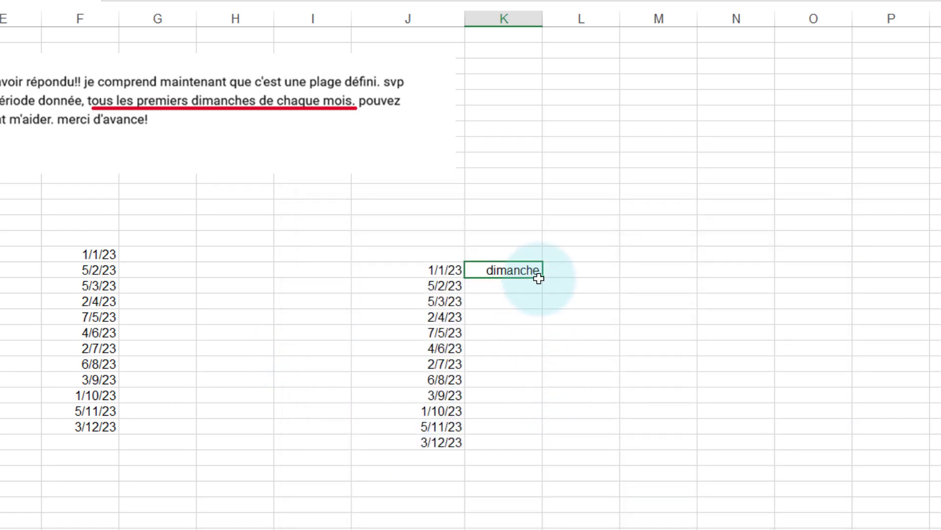
{"action": "left_click_drag", "start_coordinate": [541, 279], "coordinate": [543, 446]}
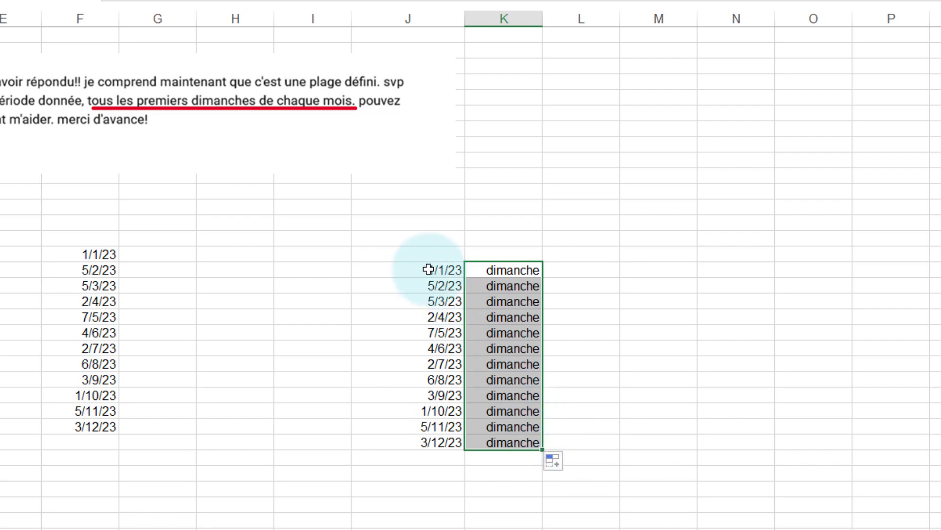
{"action": "left_click", "coordinate": [491, 269]}
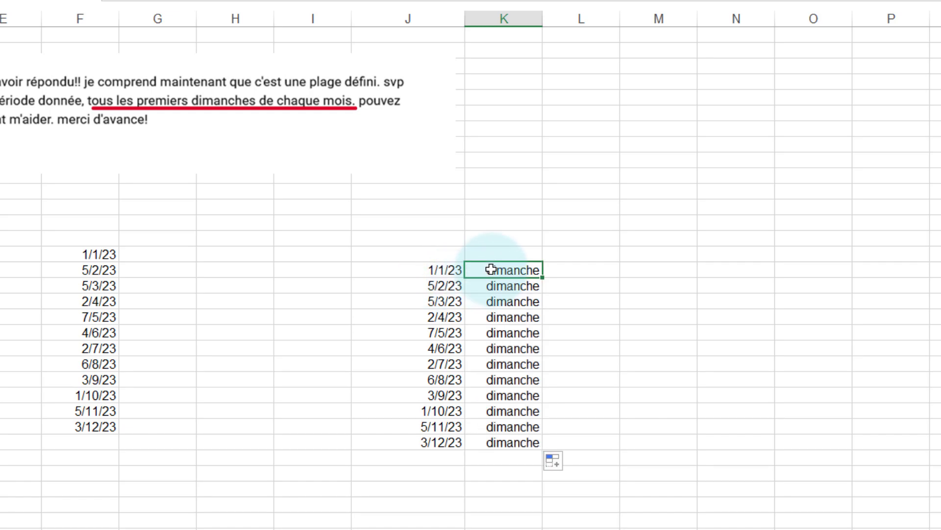
{"action": "left_click", "coordinate": [566, 271]}
Step: Copy J16's SERIE.JOUR.OUVRE.INTL formula text and paste it into L16
{"action": "left_click", "coordinate": [434, 331]}
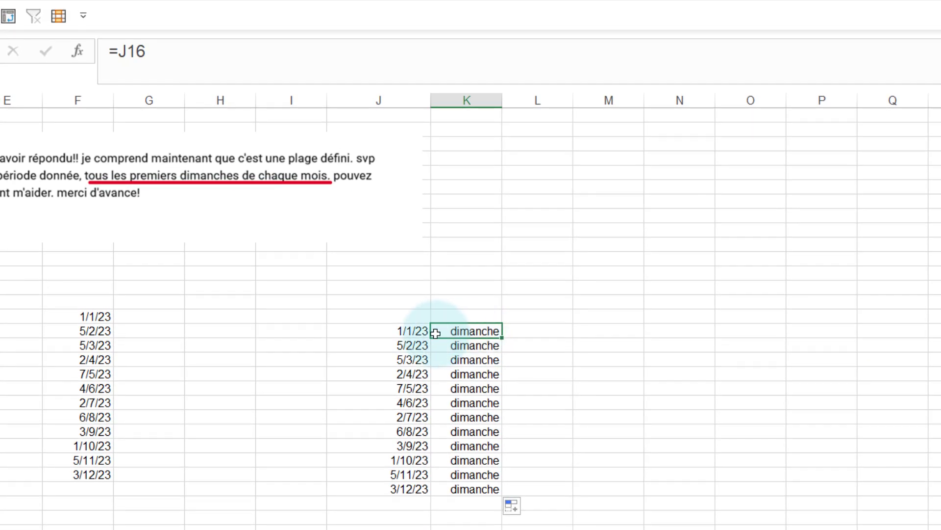
{"action": "left_click", "coordinate": [410, 331]}
{"action": "left_click", "coordinate": [666, 69]}
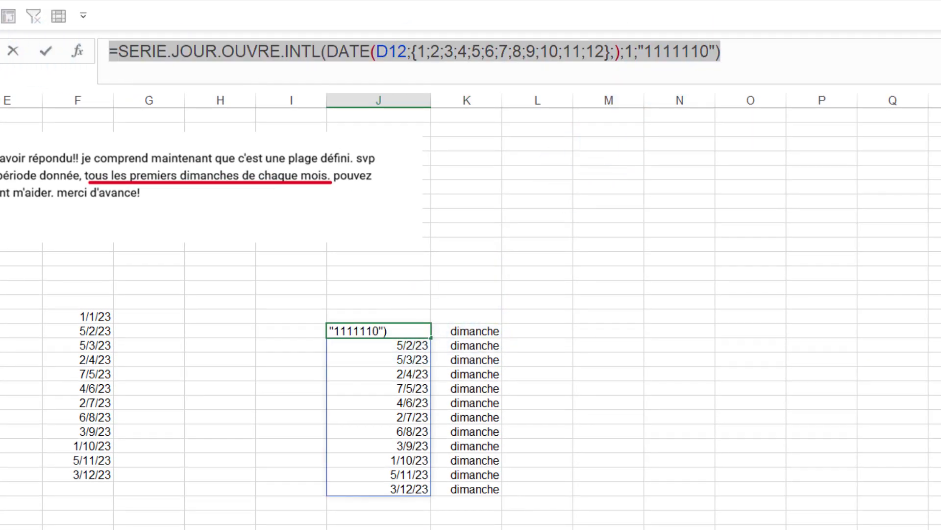
{"action": "key", "text": "Return"}
{"action": "left_click", "coordinate": [539, 329]}
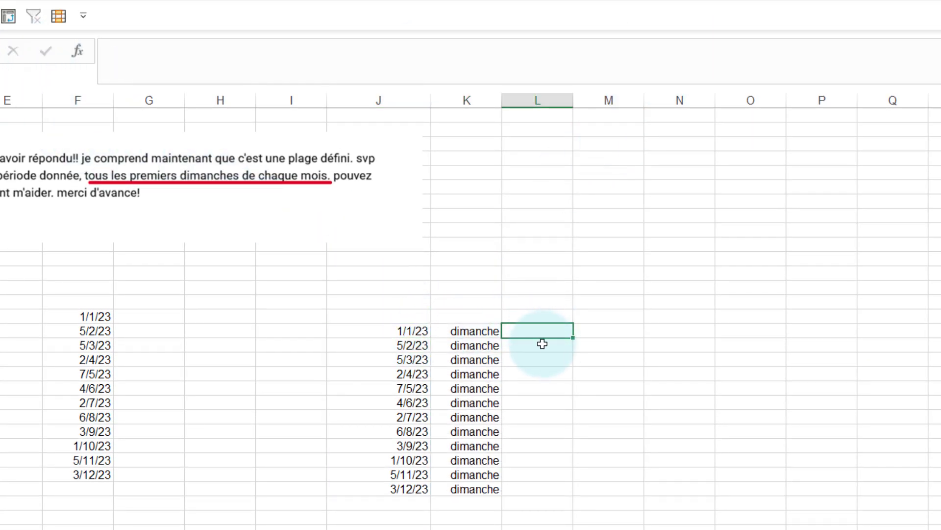
{"action": "key", "text": "ctrl+v"}
Step: Paint the J16:J27 date formatting onto the column L results
{"action": "left_click_drag", "start_coordinate": [410, 331], "coordinate": [389, 487]}
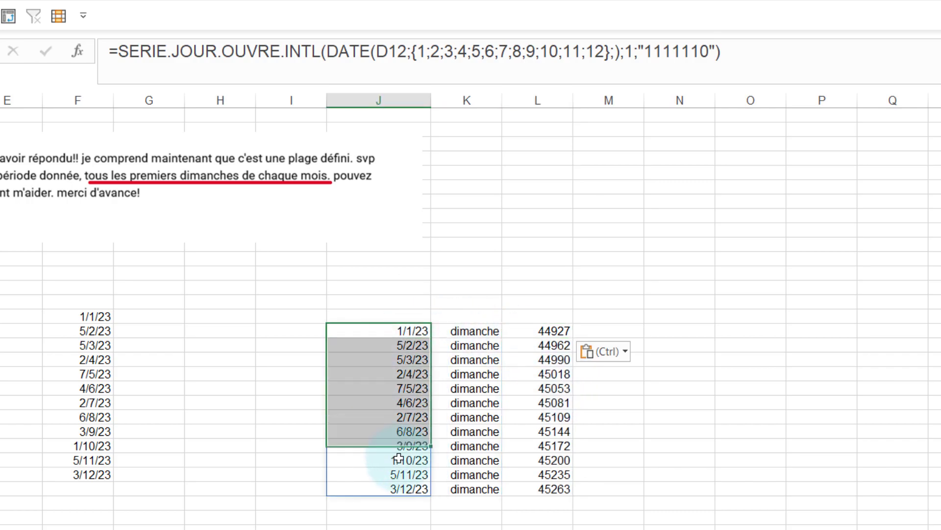
{"action": "right_click", "coordinate": [388, 487]}
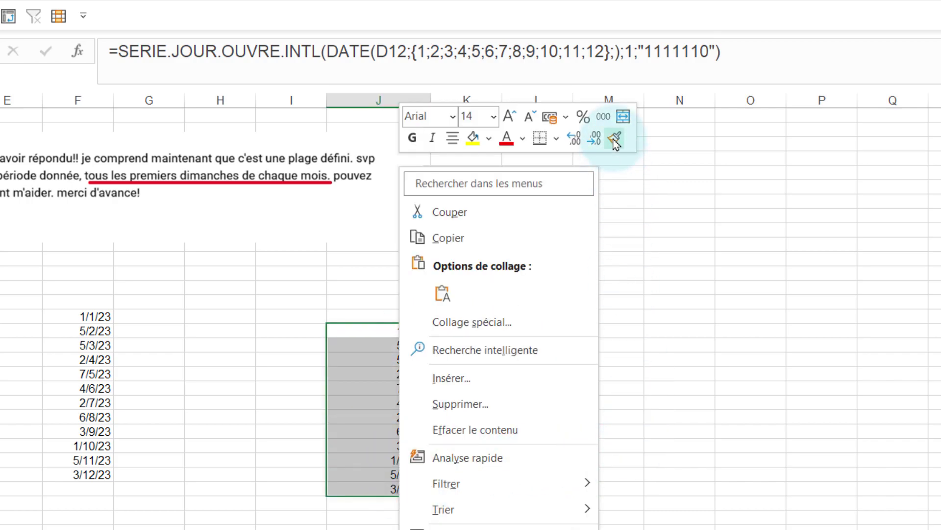
{"action": "left_click", "coordinate": [614, 138]}
{"action": "left_click_drag", "start_coordinate": [552, 331], "coordinate": [551, 489]}
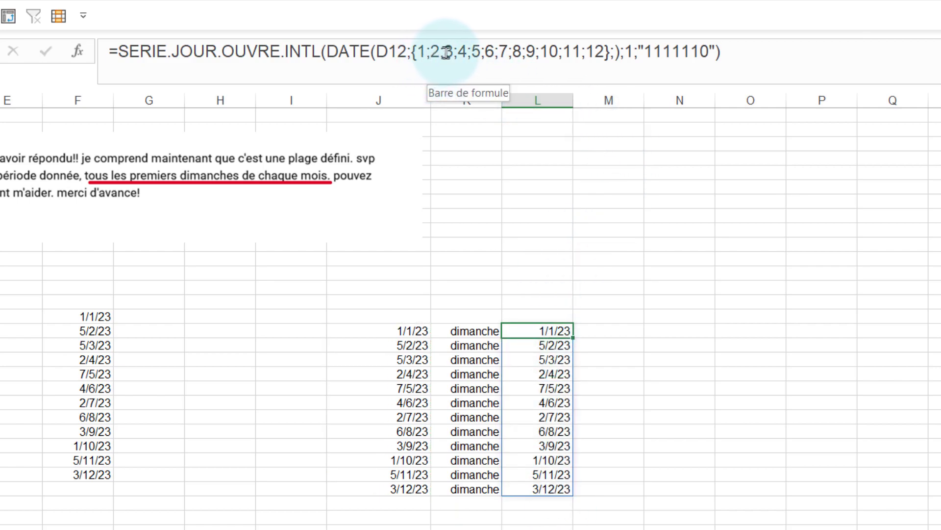
Step: Delete months 1;2;3;4 from L16's month array and move the May–December results to column M
{"action": "left_click_drag", "start_coordinate": [472, 52], "coordinate": [417, 52]}
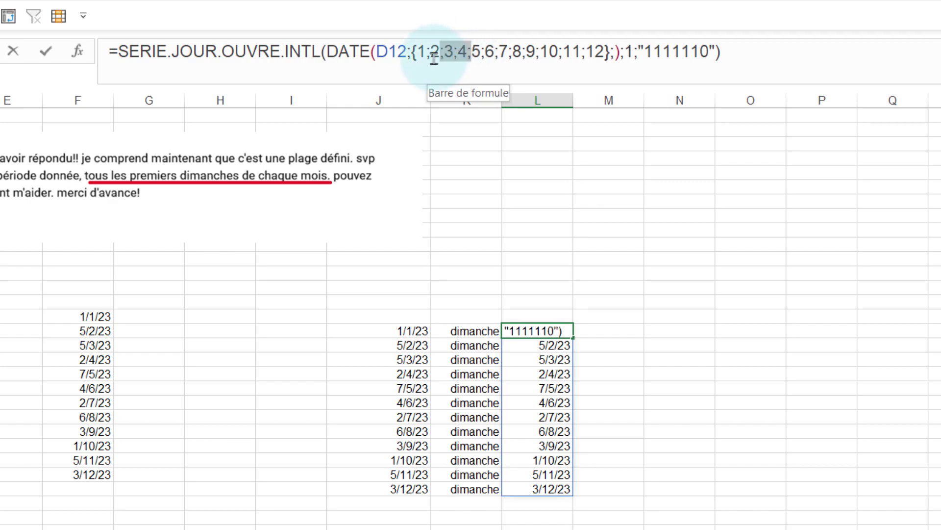
{"action": "key", "text": "BackSpace"}
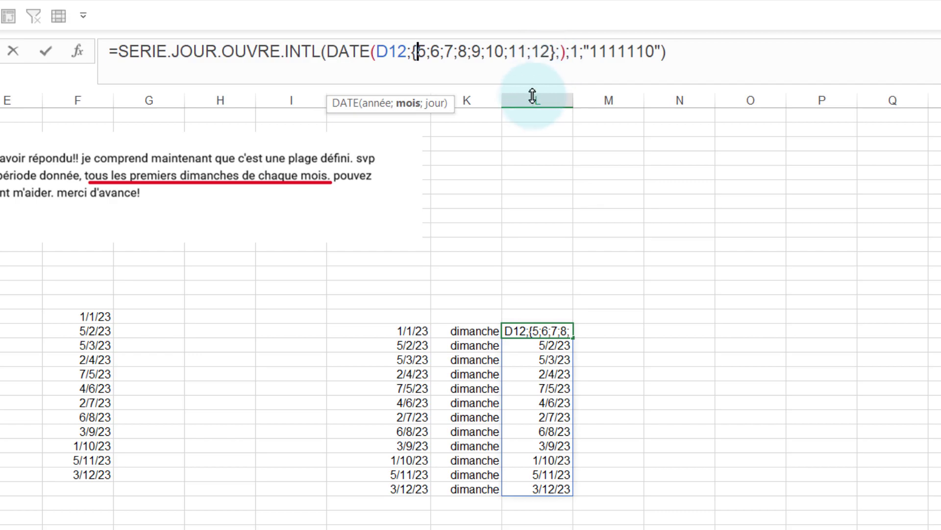
{"action": "key", "text": "Return"}
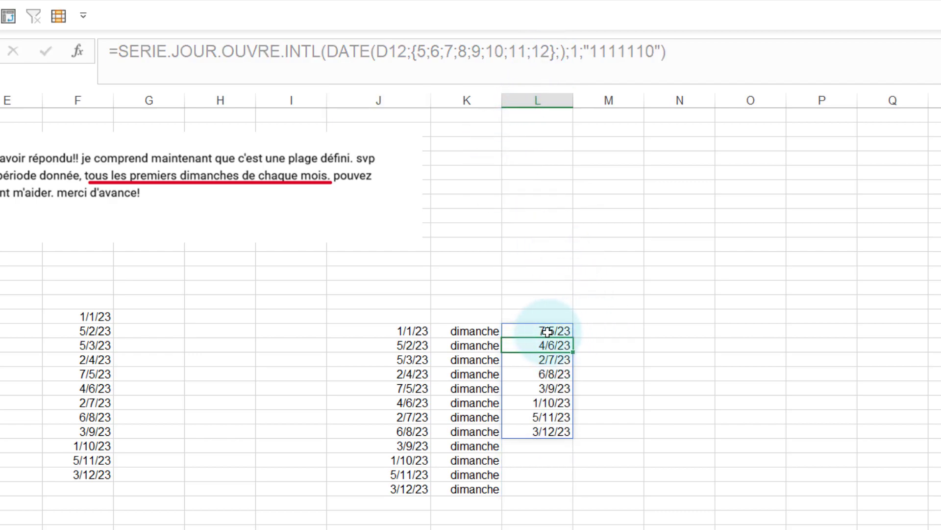
{"action": "left_click_drag", "start_coordinate": [571, 331], "coordinate": [616, 334]}
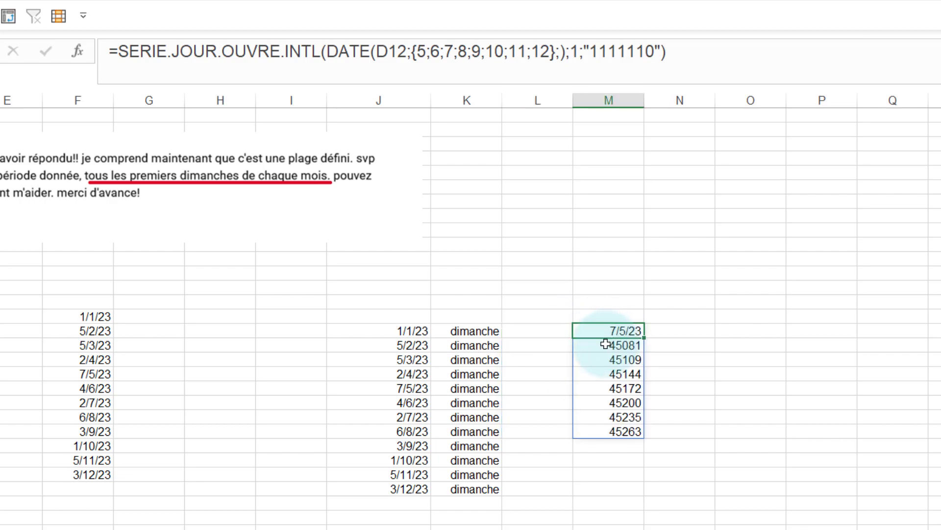
{"action": "left_click", "coordinate": [681, 329]}
Step: Enter =M16 in N16, paint K16's day-name format onto it, and fill down to N23
{"action": "type", "text": "="}
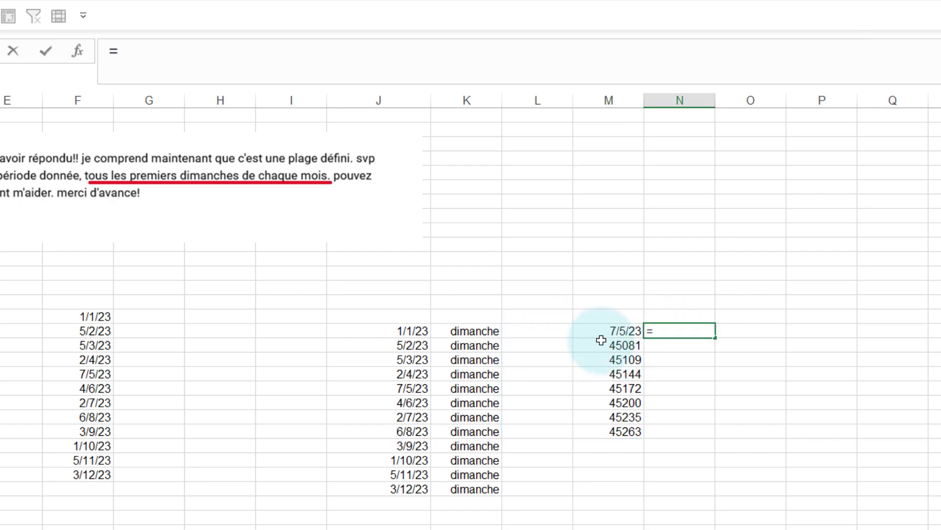
{"action": "left_click", "coordinate": [616, 332]}
{"action": "key", "text": "Return"}
{"action": "left_click", "coordinate": [481, 333]}
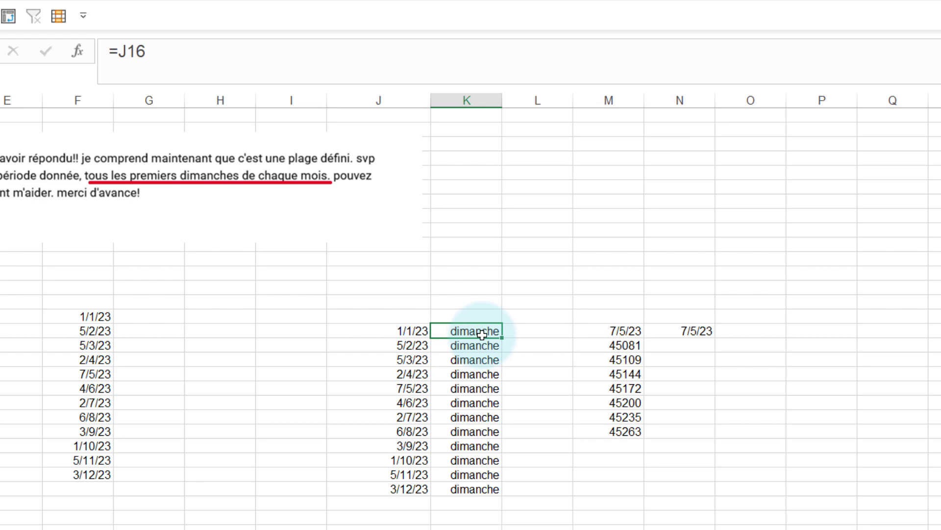
{"action": "right_click", "coordinate": [481, 334]}
{"action": "left_click", "coordinate": [699, 138]}
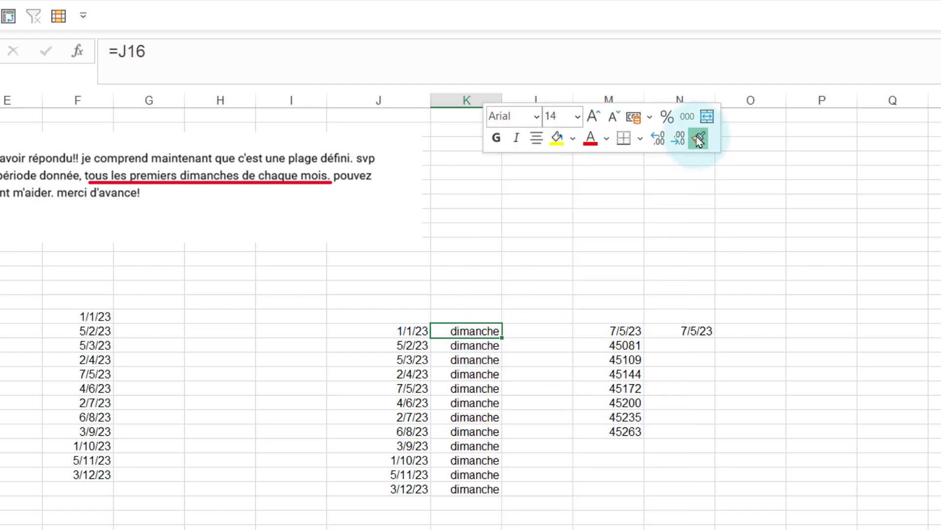
{"action": "left_click", "coordinate": [691, 330]}
{"action": "left_click_drag", "start_coordinate": [715, 338], "coordinate": [694, 439]}
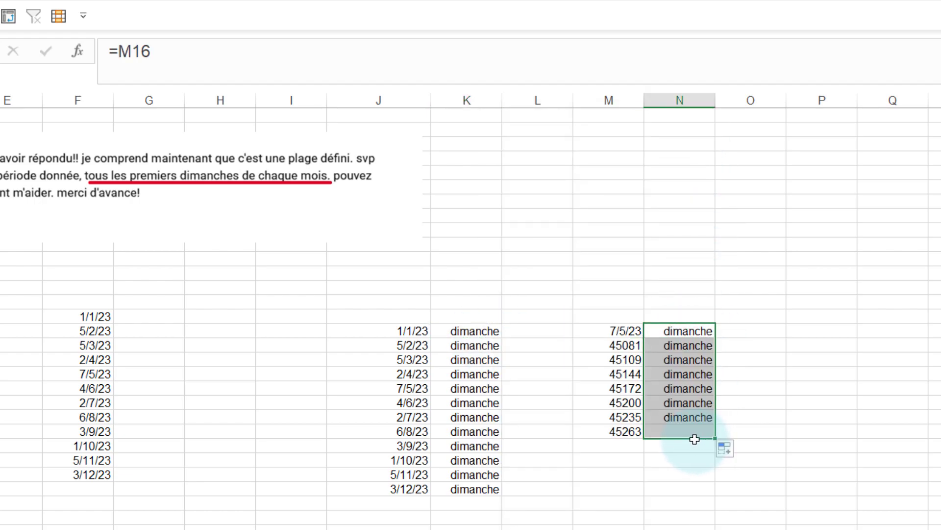
{"action": "left_click", "coordinate": [613, 329]}
{"action": "key", "text": "ctrl+shift+Down"}
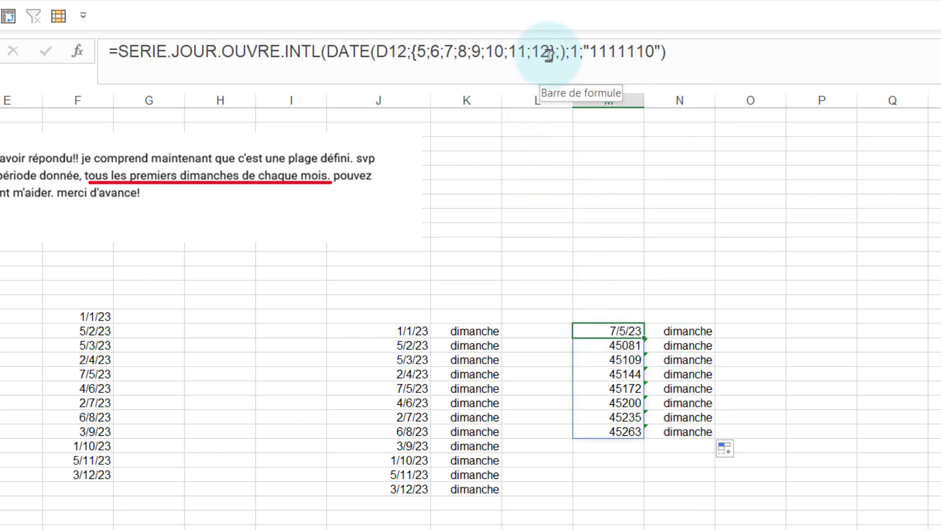
Step: Open the column M and column J formulas for inspection, leaving both unchanged
{"action": "double_click", "coordinate": [624, 330]}
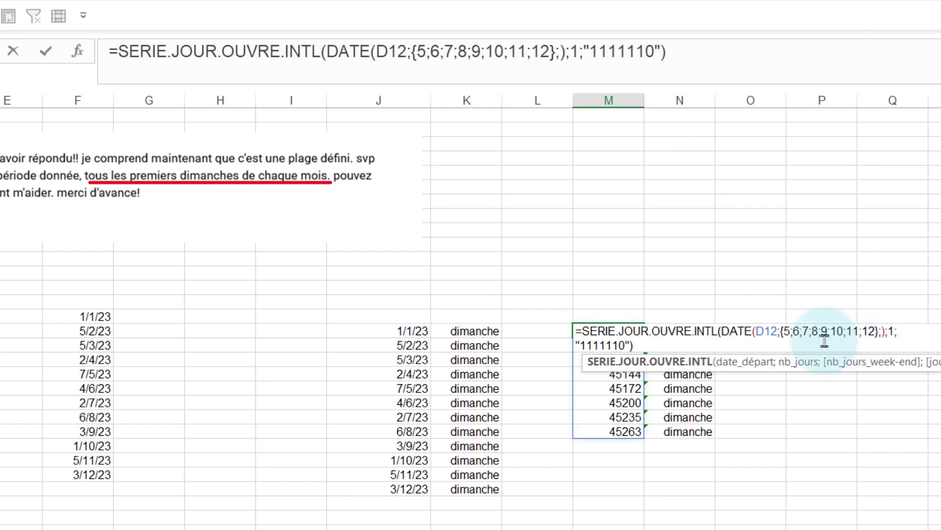
{"action": "key", "text": "Escape"}
{"action": "left_click", "coordinate": [410, 328]}
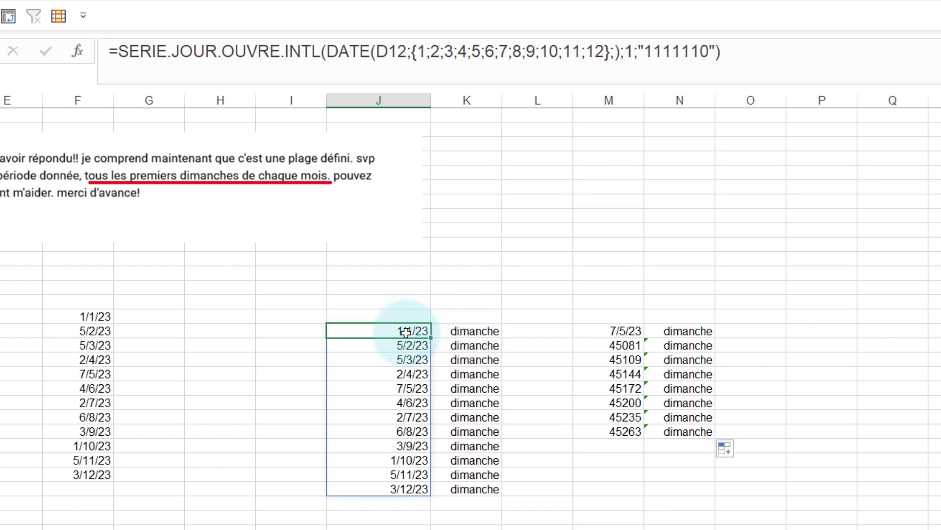
{"action": "double_click", "coordinate": [407, 332]}
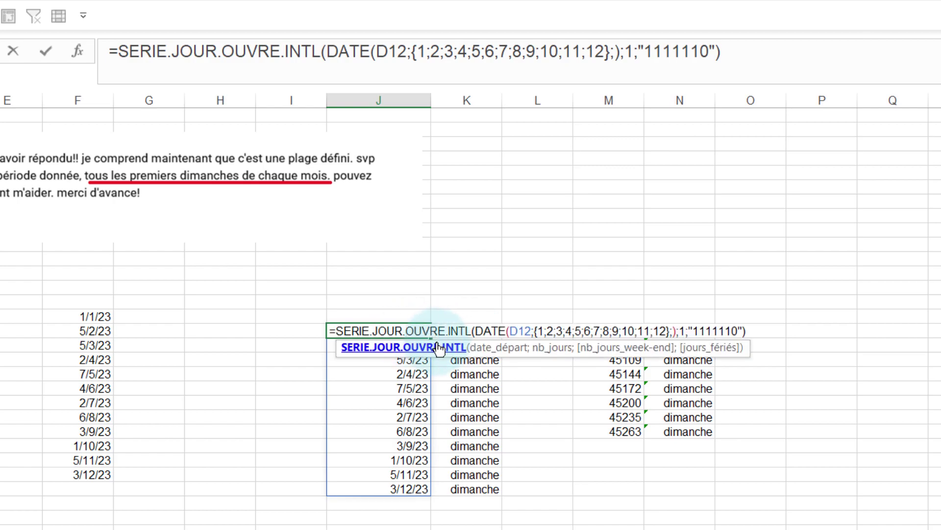
{"action": "key", "text": "Escape"}
Step: Change J16's day-count argument from 1 to blank, then 2 (second Sundays), then back to 1
{"action": "double_click", "coordinate": [415, 332]}
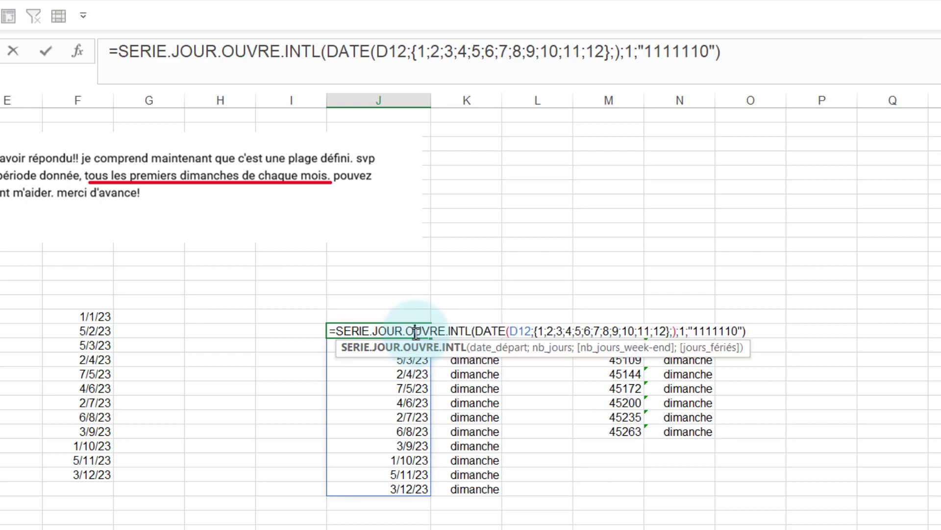
{"action": "left_click", "coordinate": [681, 331]}
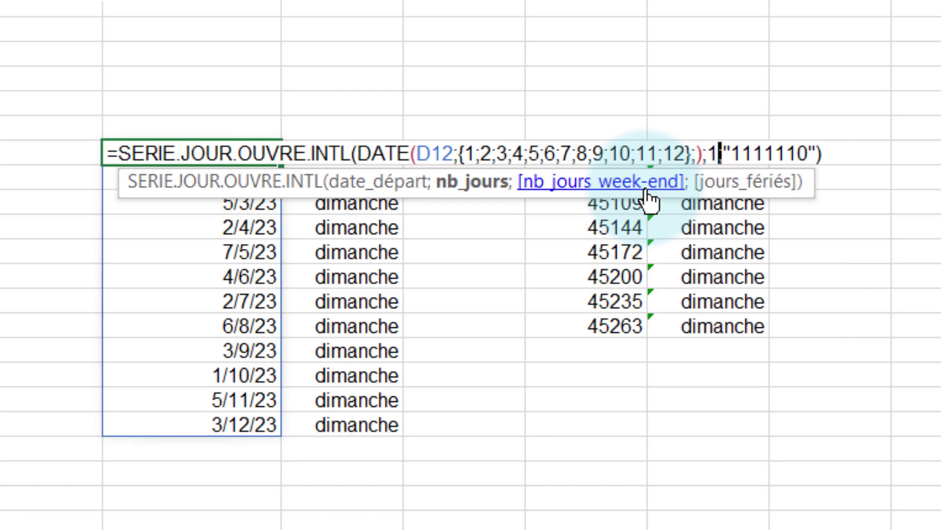
{"action": "key", "text": "BackSpace"}
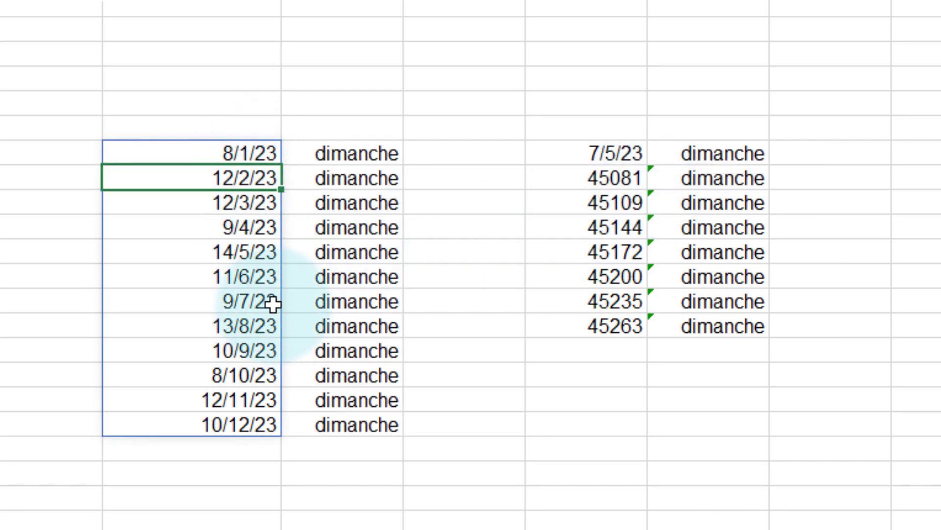
{"action": "double_click", "coordinate": [244, 151]}
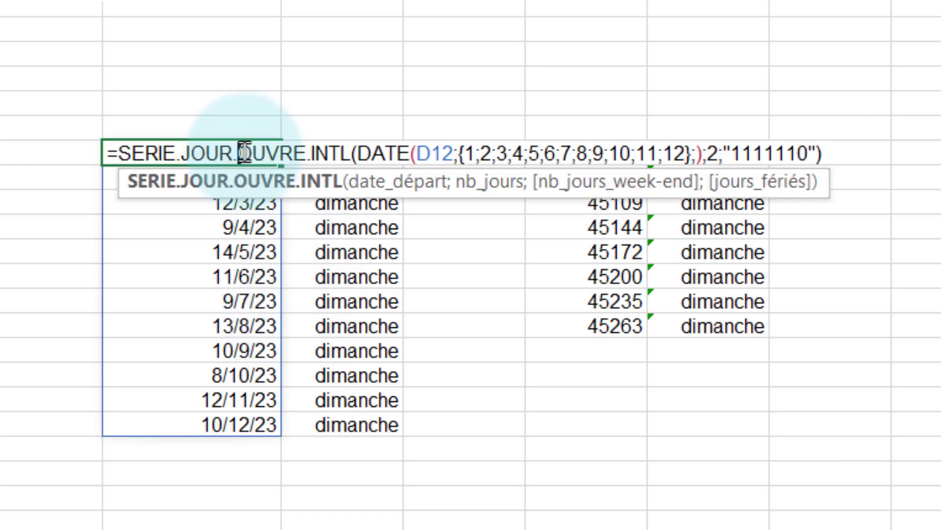
{"action": "left_click", "coordinate": [714, 155]}
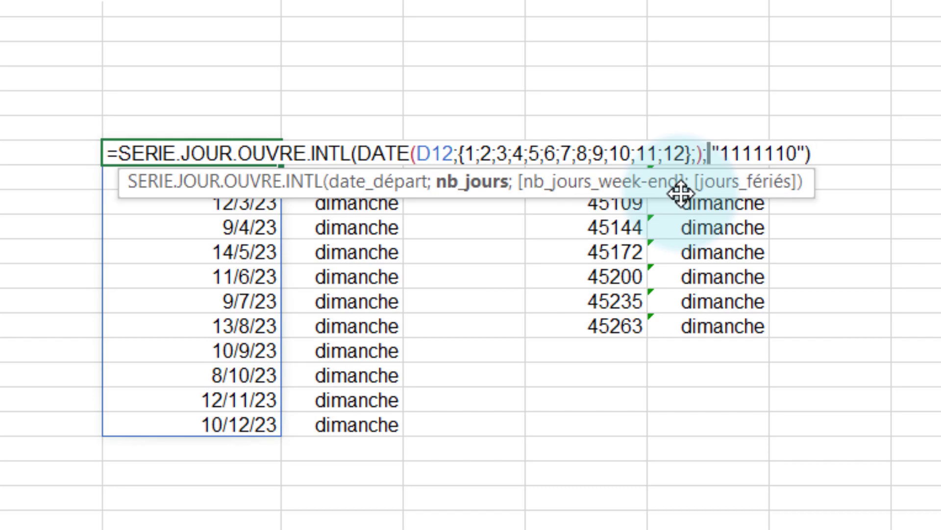
{"action": "type", "text": "1;"}
{"action": "key", "text": "Return"}
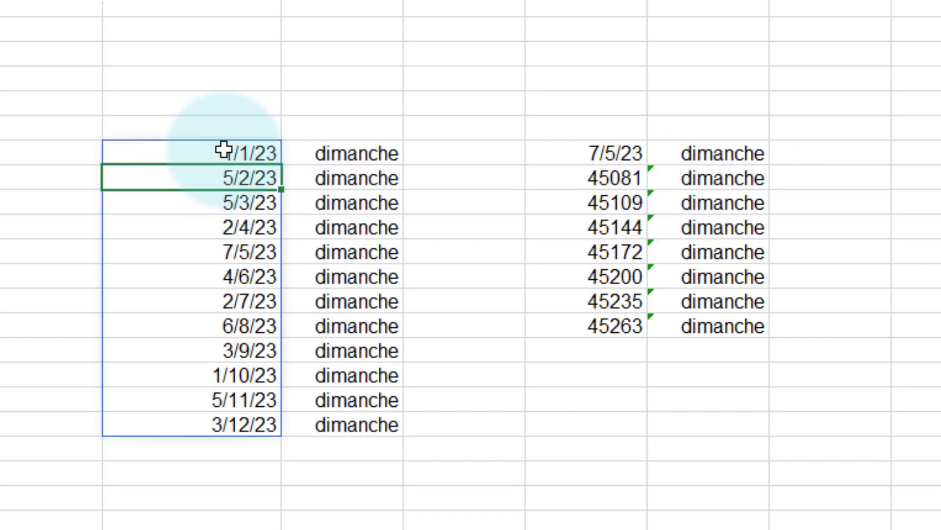
{"action": "double_click", "coordinate": [225, 151]}
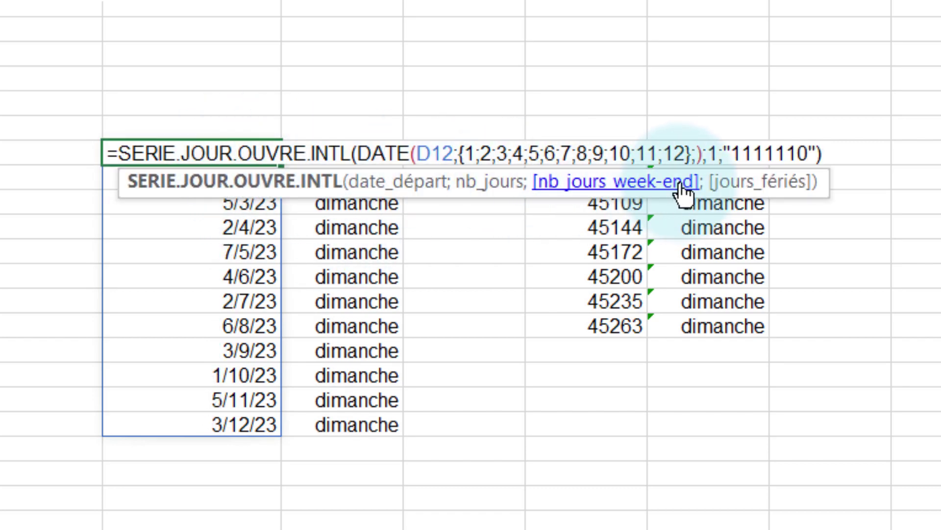
Step: Change J16's weekend mask from "1111110" to "0111111" to return first Mondays
{"action": "left_click", "coordinate": [808, 156]}
{"action": "key", "text": "BackSpace"}
{"action": "type", "text": "1"}
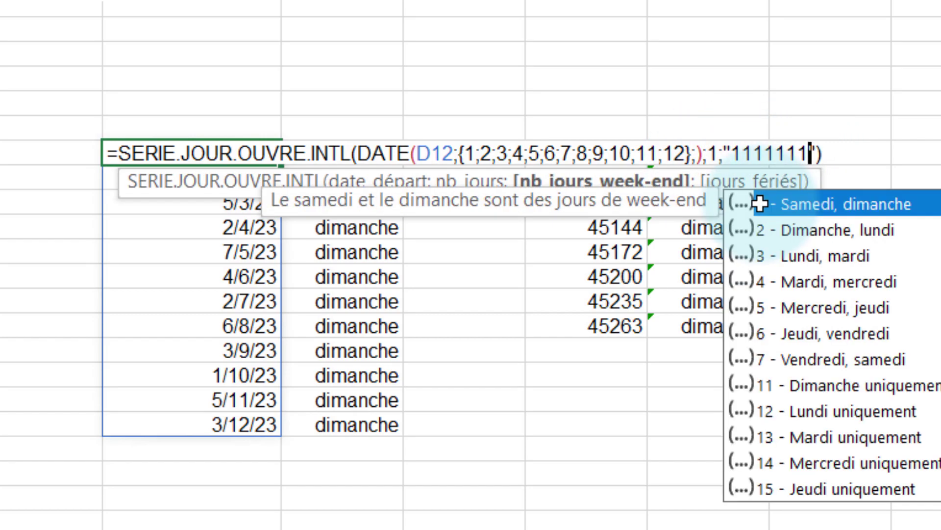
{"action": "key", "text": "Left"}
{"action": "key", "text": "Left"}
{"action": "key", "text": "Left"}
{"action": "type", "text": "1"}
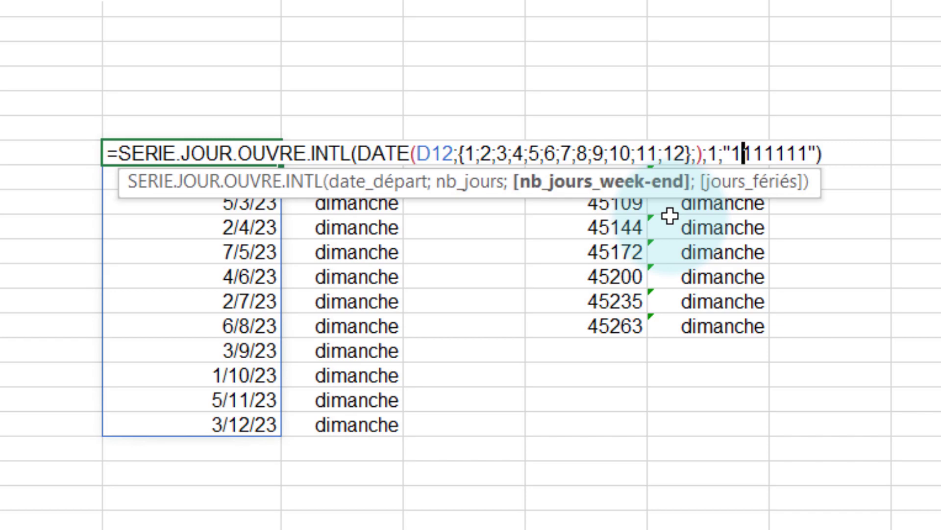
{"action": "key", "text": "BackSpace"}
{"action": "type", "text": "0"}
{"action": "key", "text": "Return"}
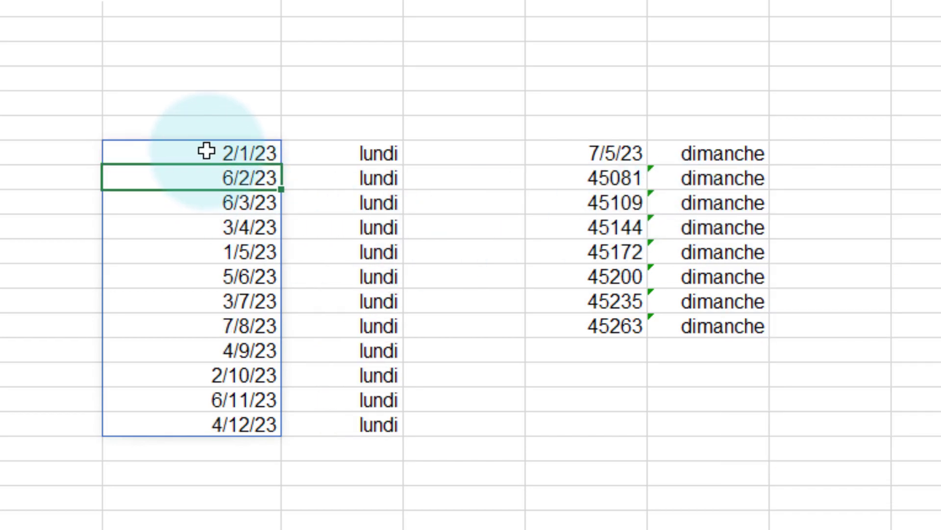
Step: Check the Monday list 2/1/23–4/12/23, then begin a new =ser formula in an empty cell below
{"action": "left_click", "coordinate": [327, 157]}
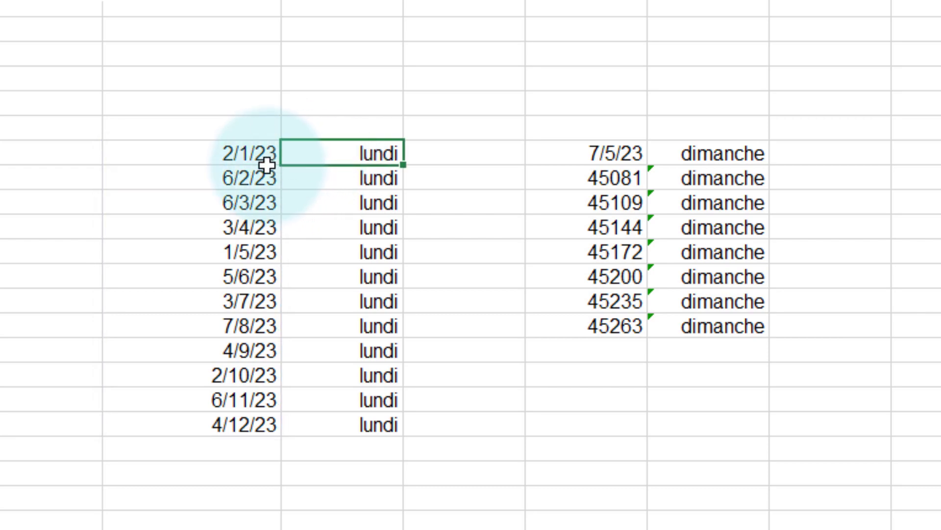
{"action": "left_click_drag", "start_coordinate": [254, 153], "coordinate": [270, 426]}
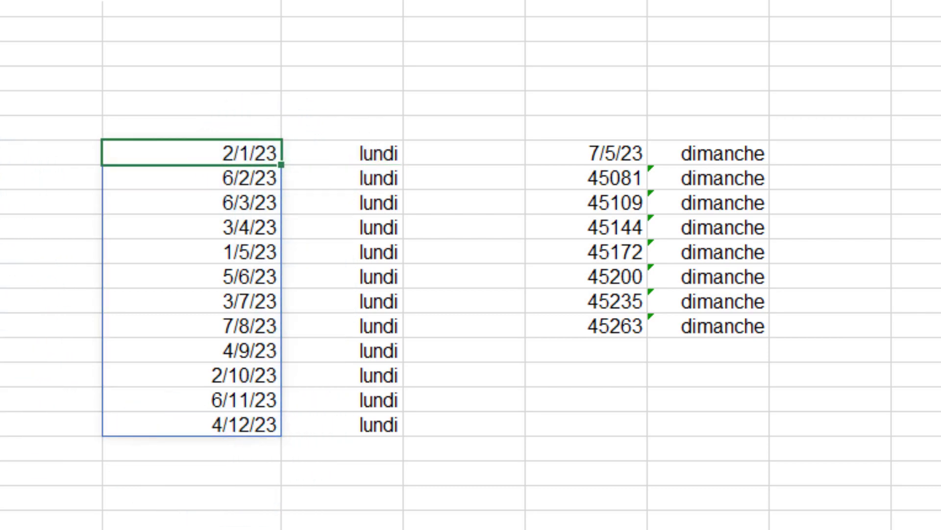
{"action": "left_click", "coordinate": [5, 299]}
{"action": "left_click", "coordinate": [189, 514]}
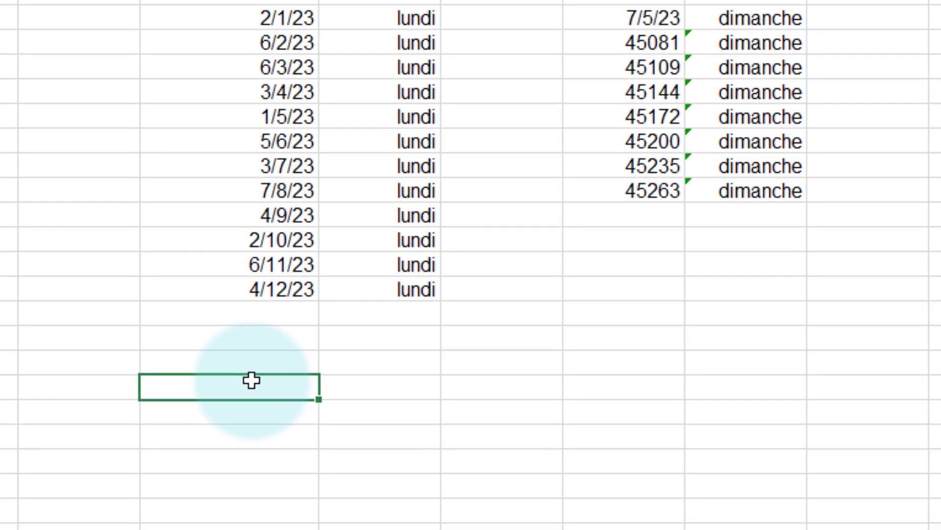
{"action": "left_click", "coordinate": [230, 387]}
{"action": "type", "text": "=ser"}
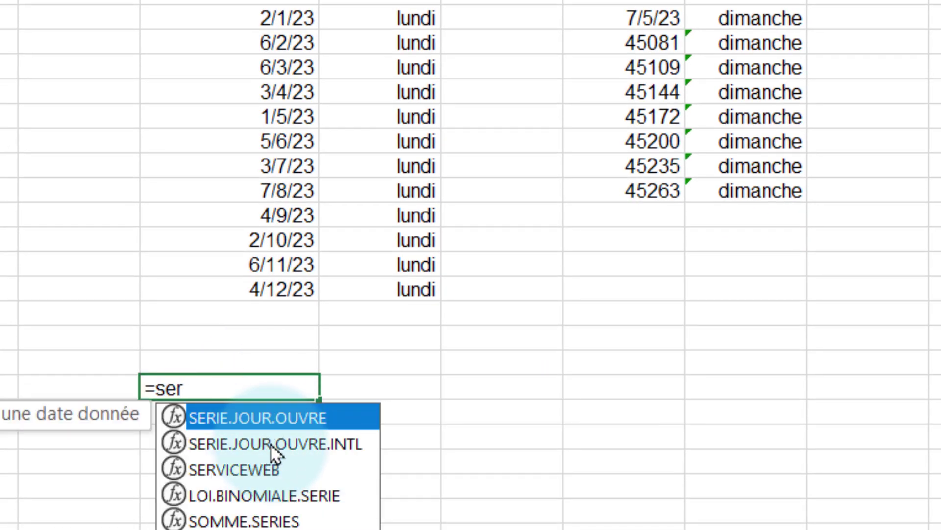
Step: Build =SERIE.JOUR.OUVRE.INTL(DATE(D12;LIGNE(1:12););1;…) with a weekend mask below the lundi list
{"action": "double_click", "coordinate": [270, 443]}
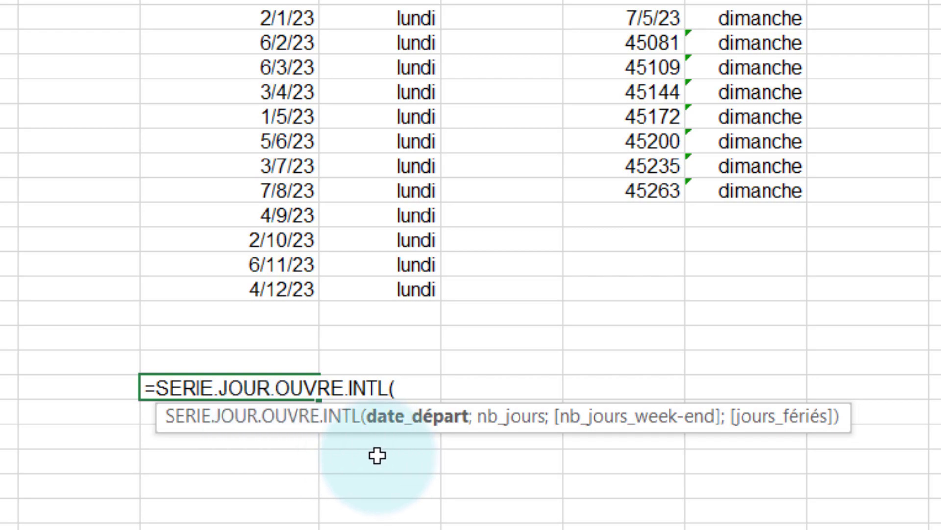
{"action": "type", "text": "da"}
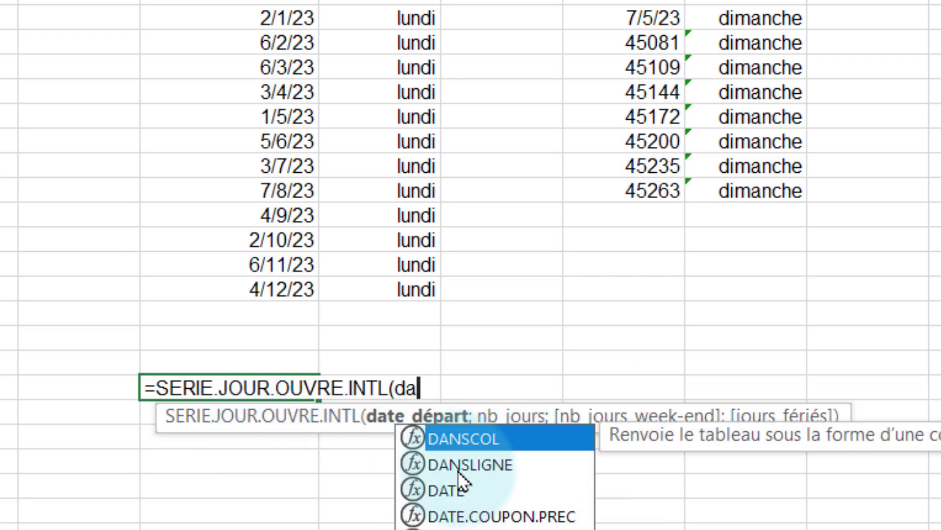
{"action": "type", "text": "t"}
{"action": "double_click", "coordinate": [452, 436]}
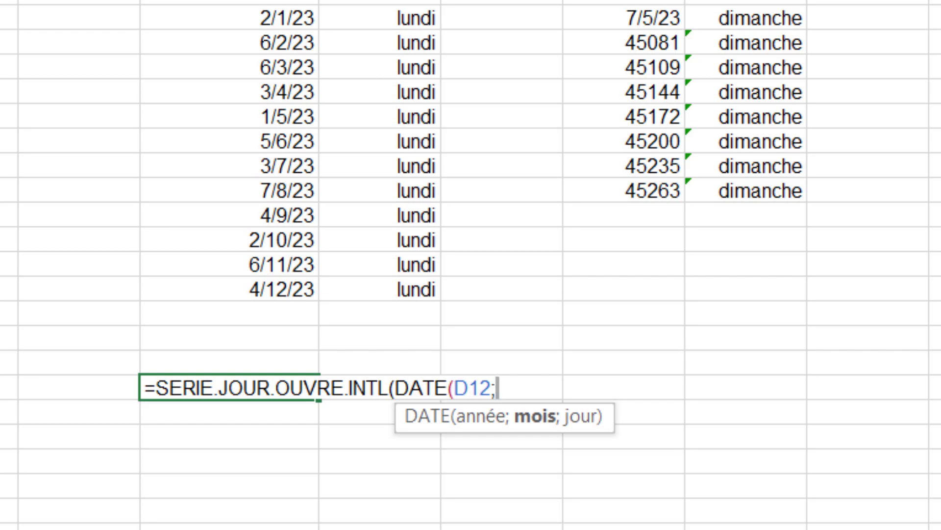
{"action": "type", "text": "lign"}
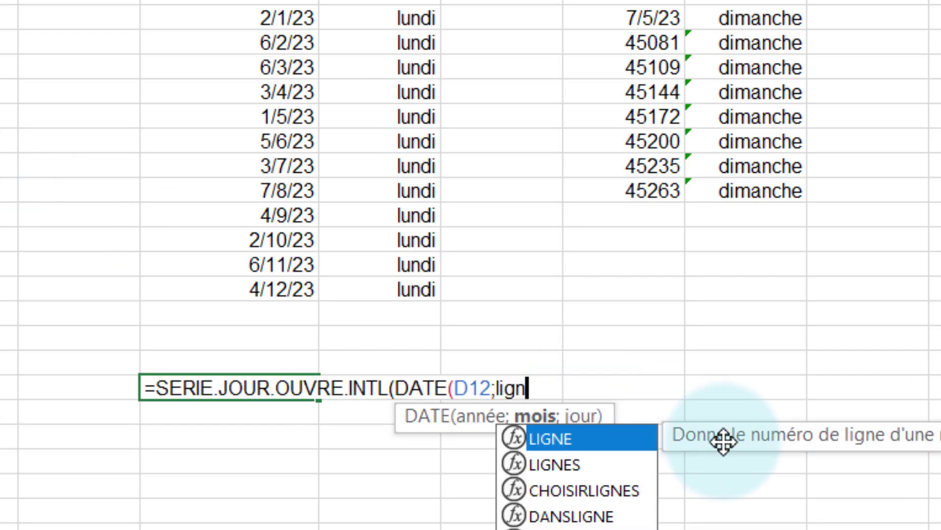
{"action": "double_click", "coordinate": [548, 436]}
{"action": "type", "text": "1:12"}
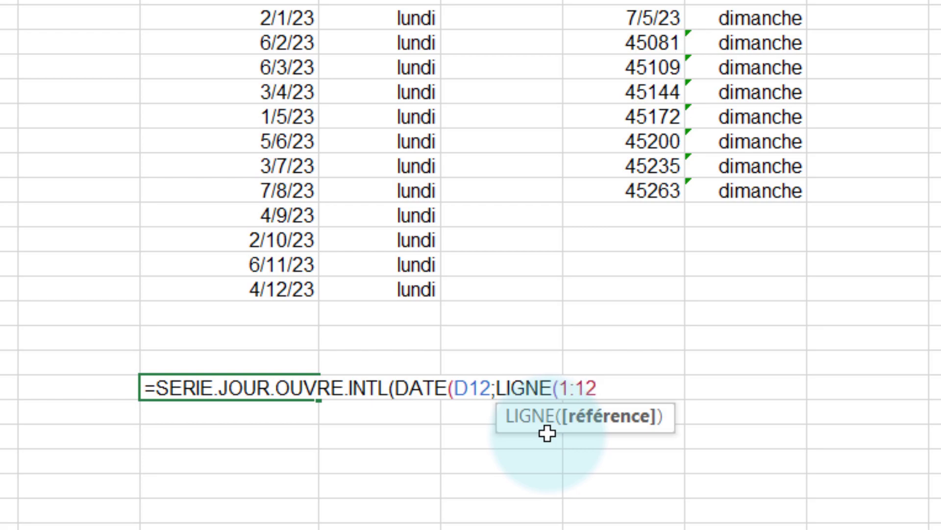
{"action": "type", "text": ")"}
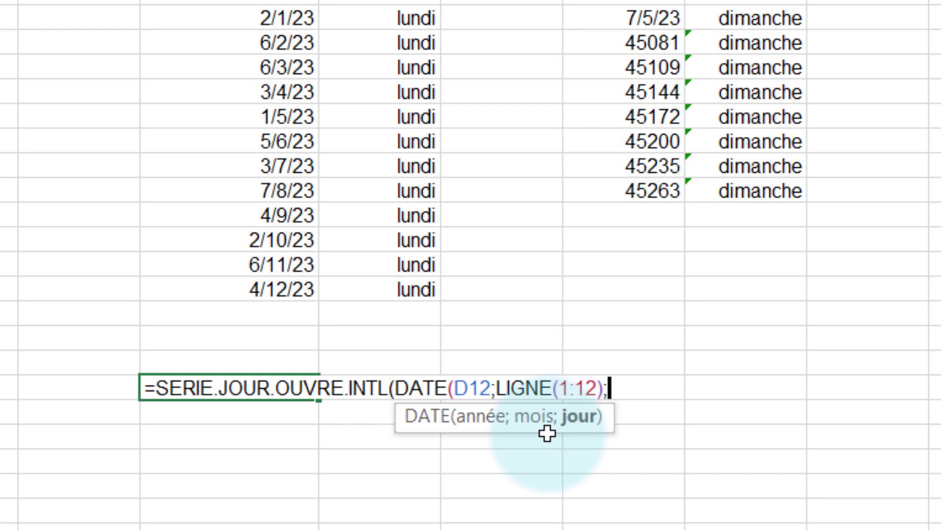
{"action": "type", "text": ");"}
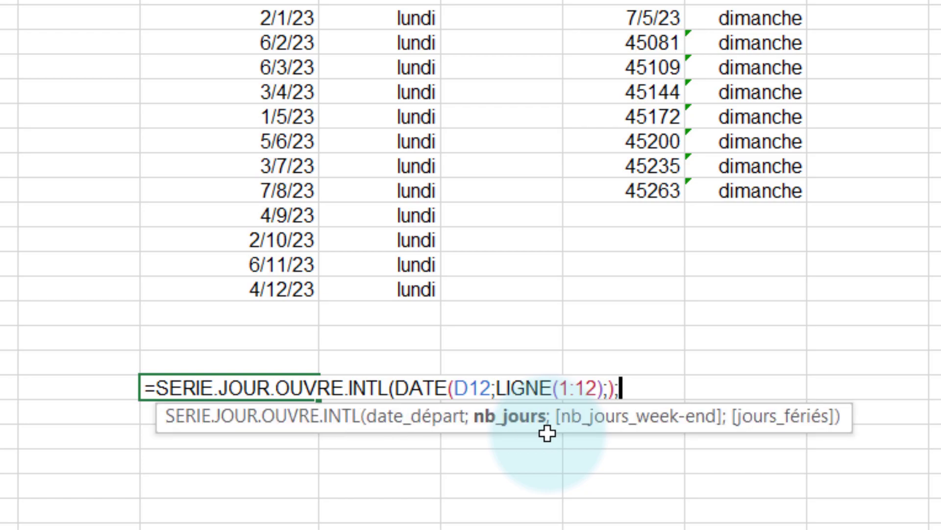
{"action": "type", "text": "1;\"111"}
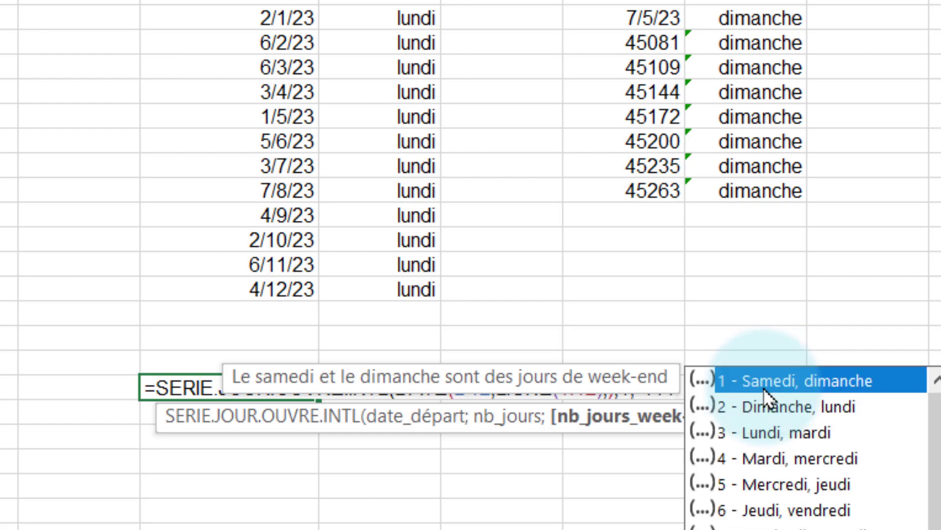
{"action": "type", "text": "\"0000"}
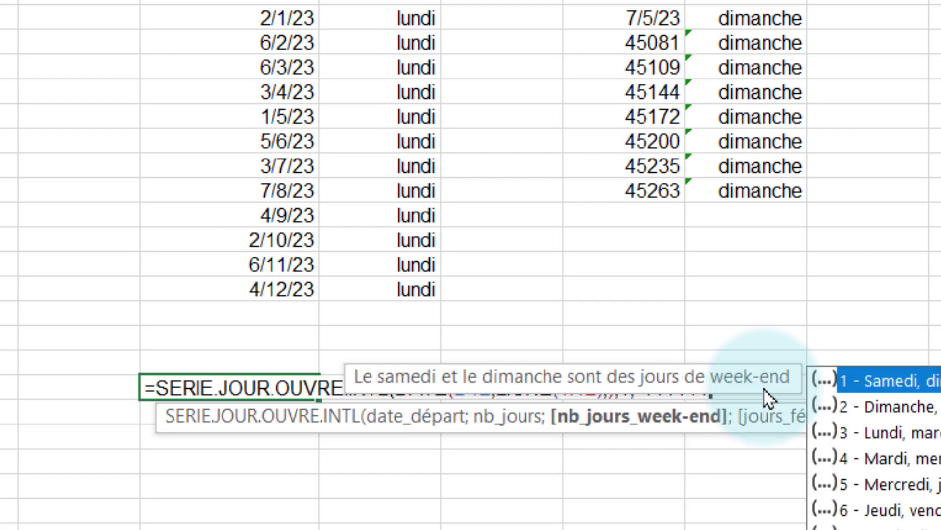
{"action": "type", "text": "0"}
{"action": "type", "text": "\")"}
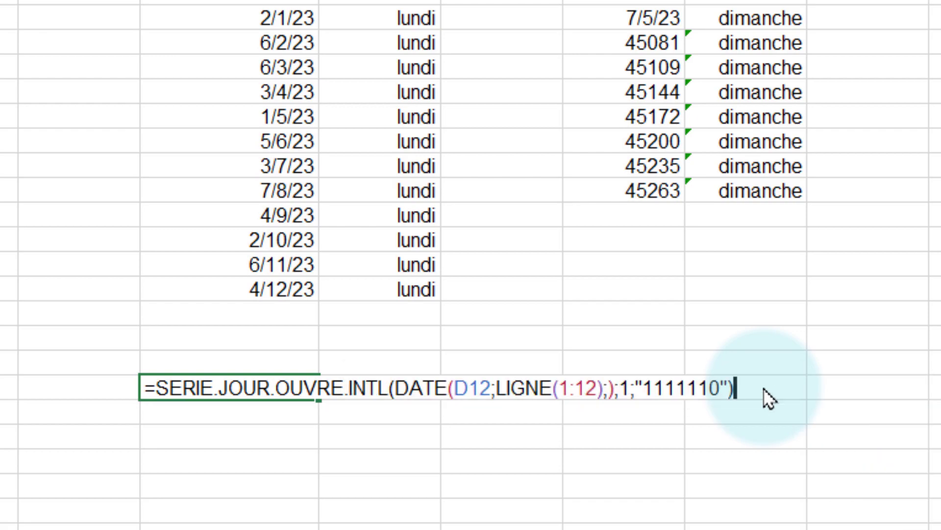
Step: Commit the formula and paint the 1/1/23 cell's date format onto the eleven serial results below
{"action": "key", "text": "Return"}
{"action": "scroll", "coordinate": [388, 391], "scroll_direction": "down", "scroll_amount": 2}
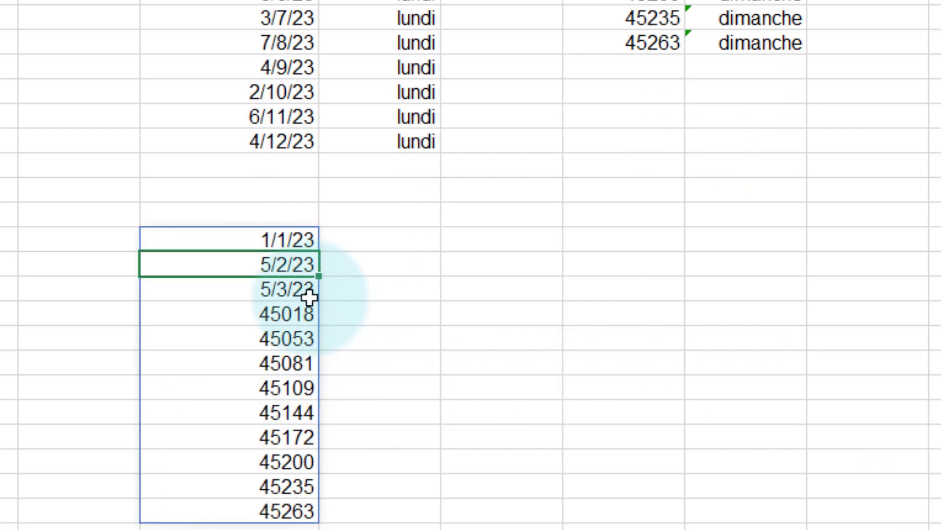
{"action": "left_click", "coordinate": [284, 236]}
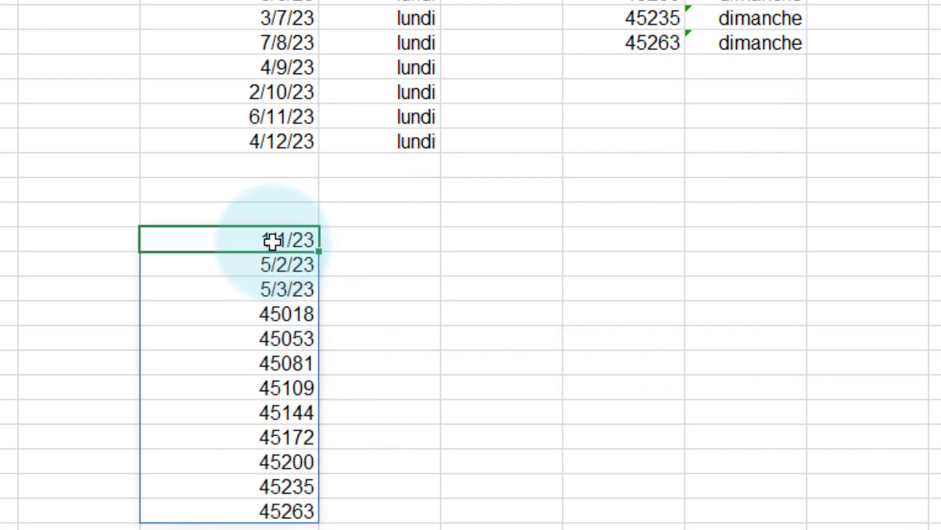
{"action": "right_click", "coordinate": [255, 237]}
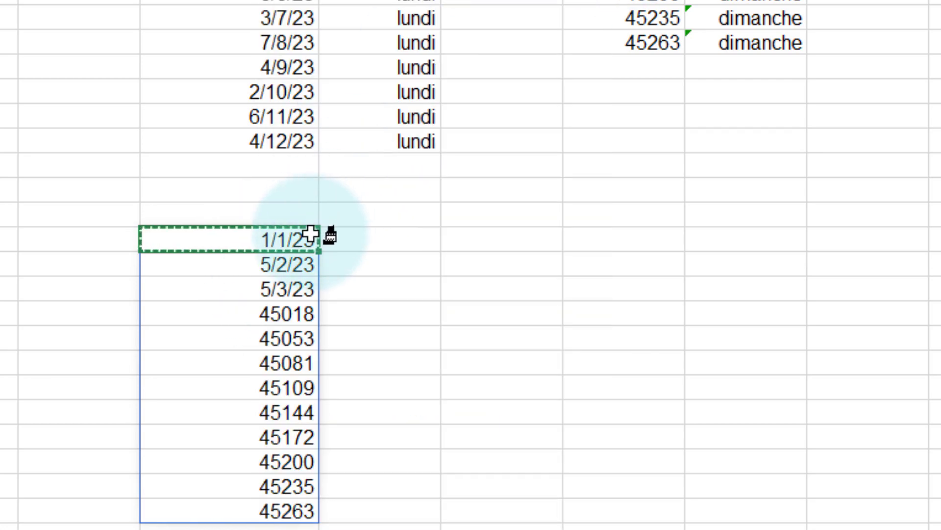
{"action": "left_click_drag", "start_coordinate": [310, 236], "coordinate": [267, 500]}
{"action": "left_click", "coordinate": [454, 419]}
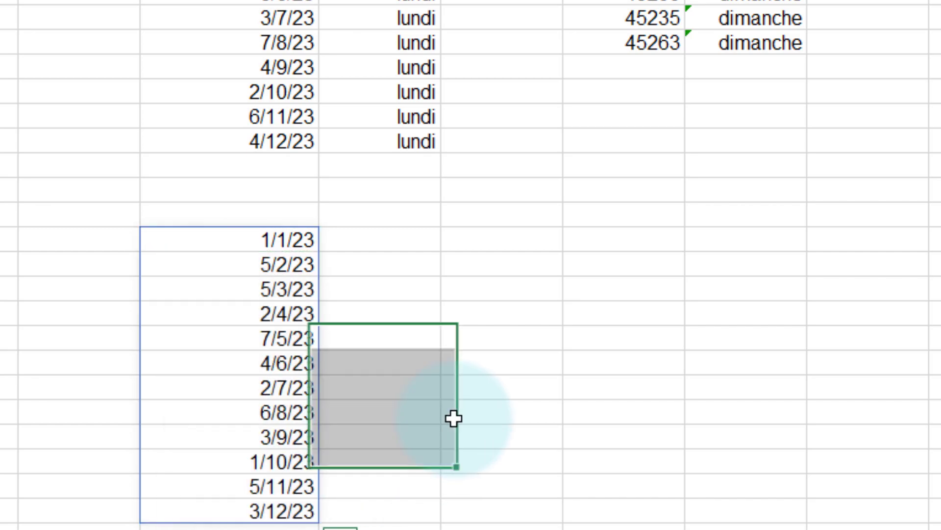
{"action": "left_click", "coordinate": [291, 244]}
{"action": "scroll", "coordinate": [271, 269], "scroll_direction": "up", "scroll_amount": 2}
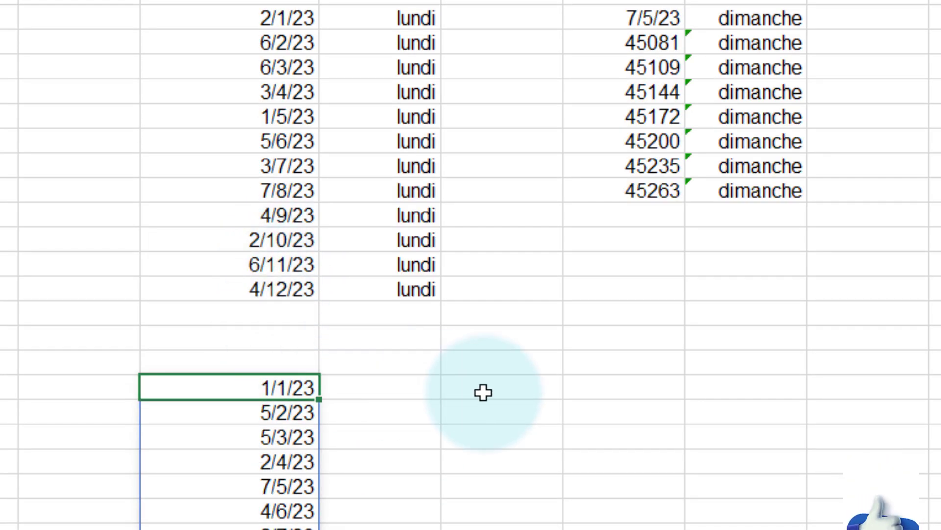
{"action": "double_click", "coordinate": [300, 387]}
Step: Wrap LIGNE(1:12) in TRANSPOSE so the first-Sunday formula spills across a row
{"action": "left_click", "coordinate": [300, 387]}
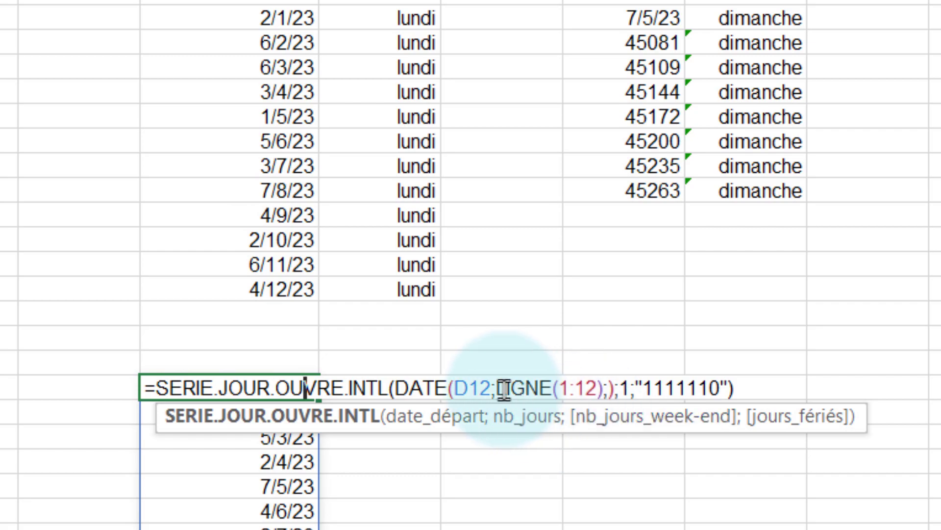
{"action": "key", "text": "Escape"}
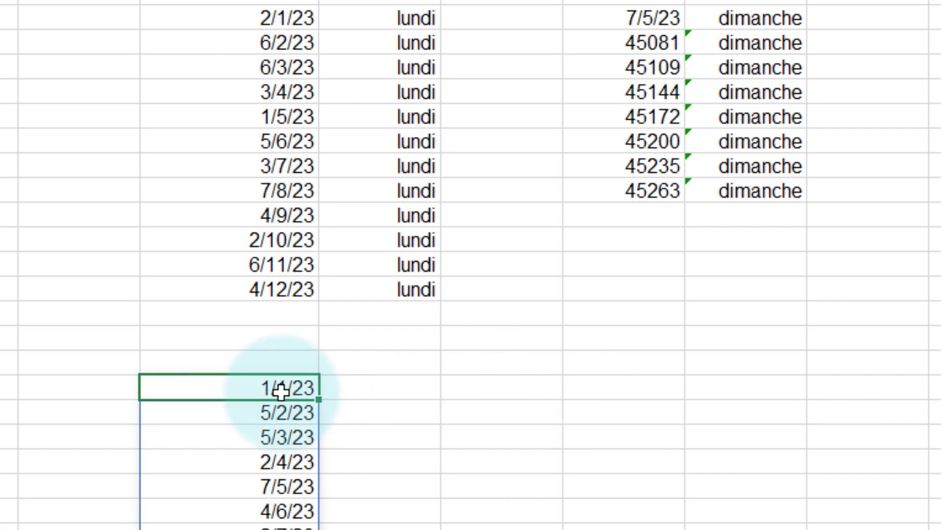
{"action": "double_click", "coordinate": [292, 388]}
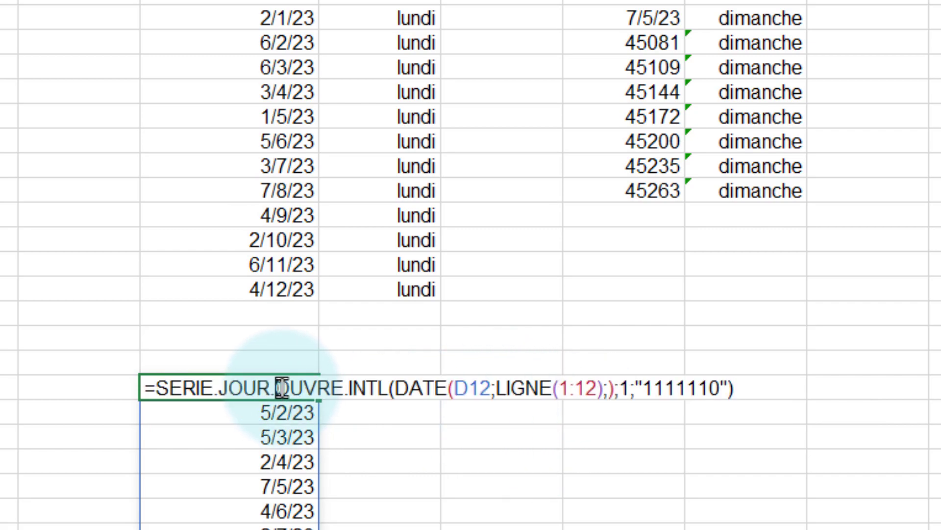
{"action": "left_click", "coordinate": [499, 388]}
{"action": "type", "text": "tr"}
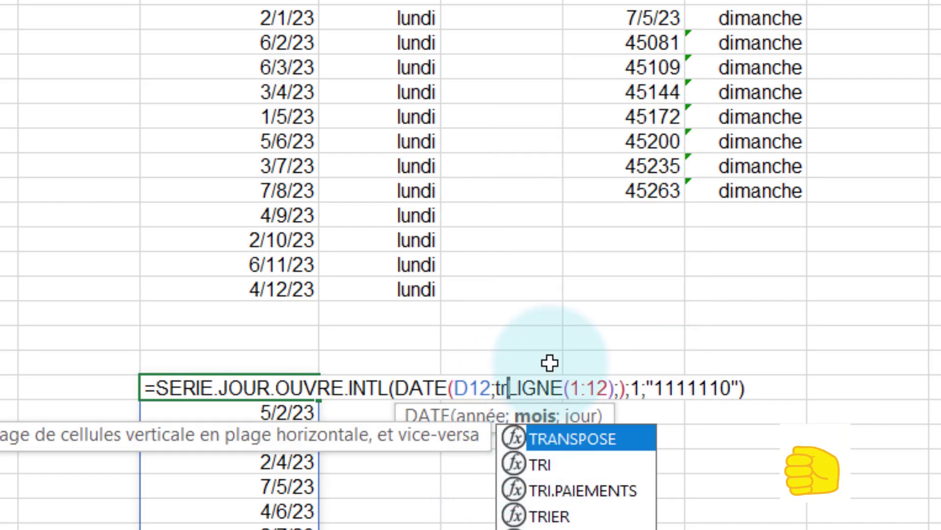
{"action": "double_click", "coordinate": [567, 444]}
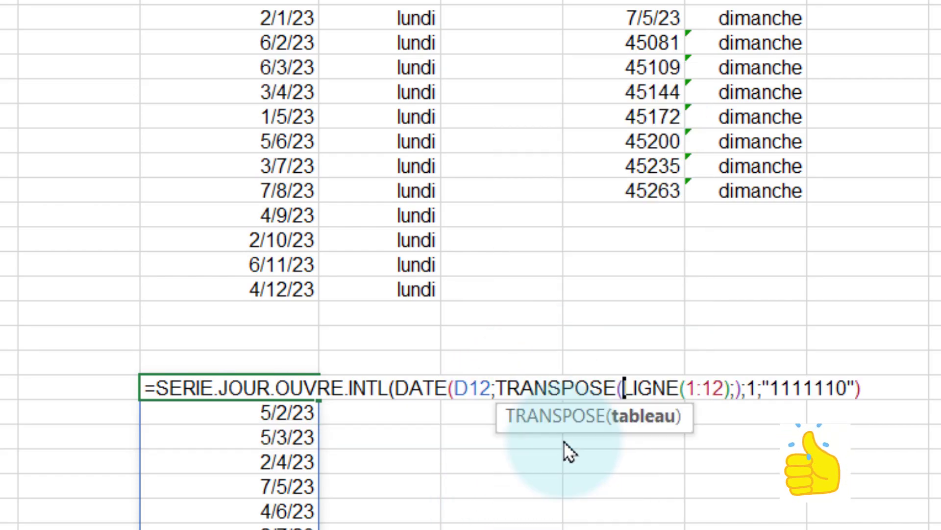
{"action": "left_click", "coordinate": [733, 388]}
{"action": "left_click", "coordinate": [734, 388]}
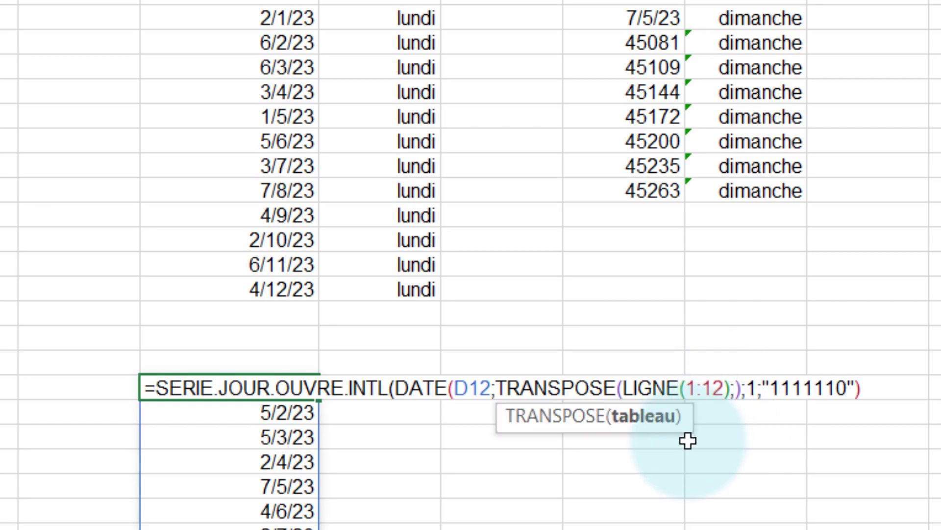
{"action": "type", "text": ";"}
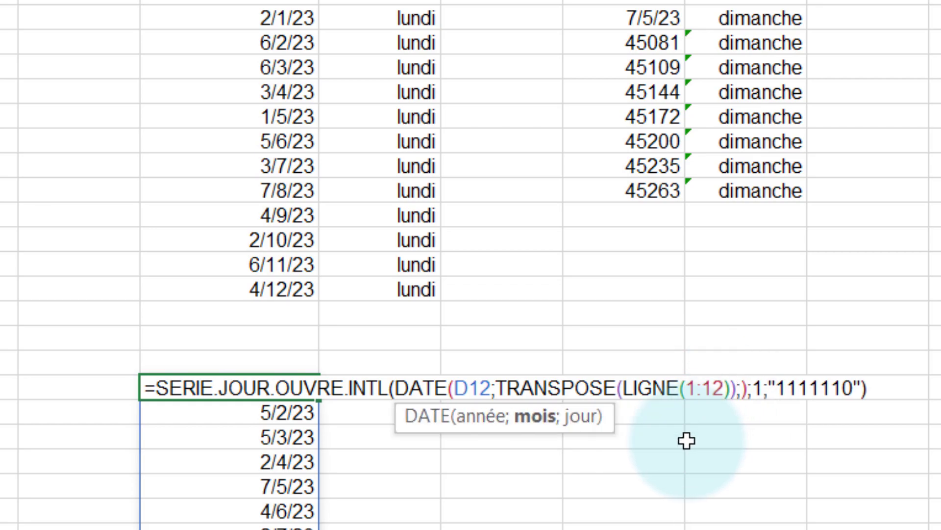
{"action": "key", "text": "Return"}
Step: Format Painter the 1/1/23 date format across the whole row of first-Sunday results
{"action": "left_click", "coordinate": [275, 386]}
{"action": "right_click", "coordinate": [281, 389]}
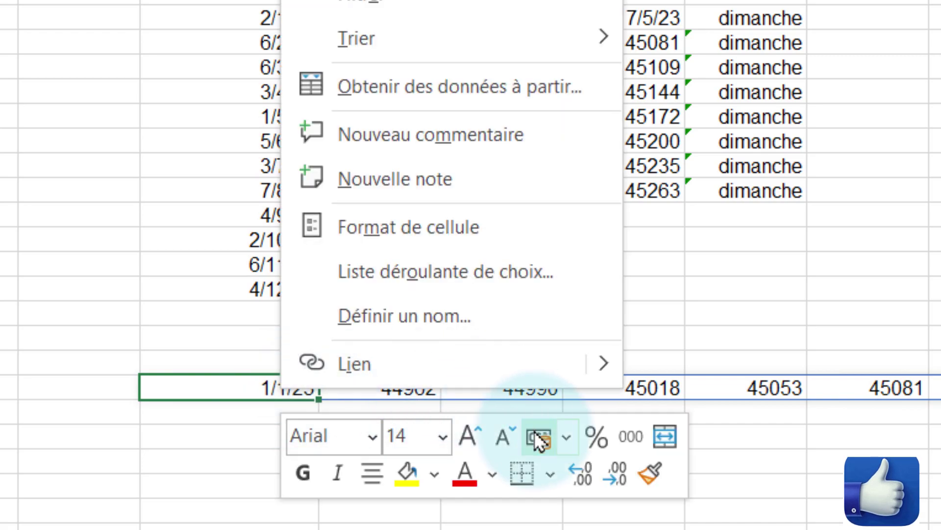
{"action": "left_click", "coordinate": [650, 472]}
{"action": "left_click_drag", "start_coordinate": [410, 388], "coordinate": [932, 388]}
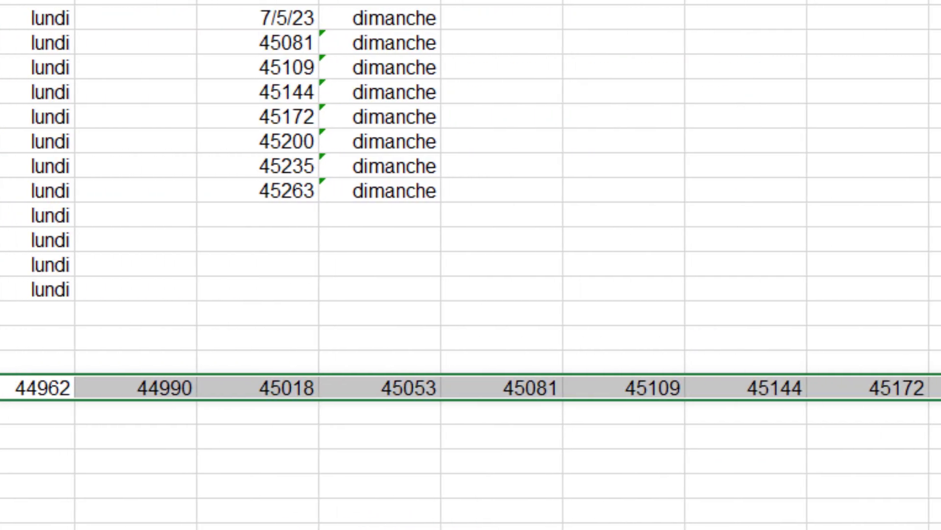
{"action": "left_click_drag", "start_coordinate": [932, 388], "coordinate": [924, 388]}
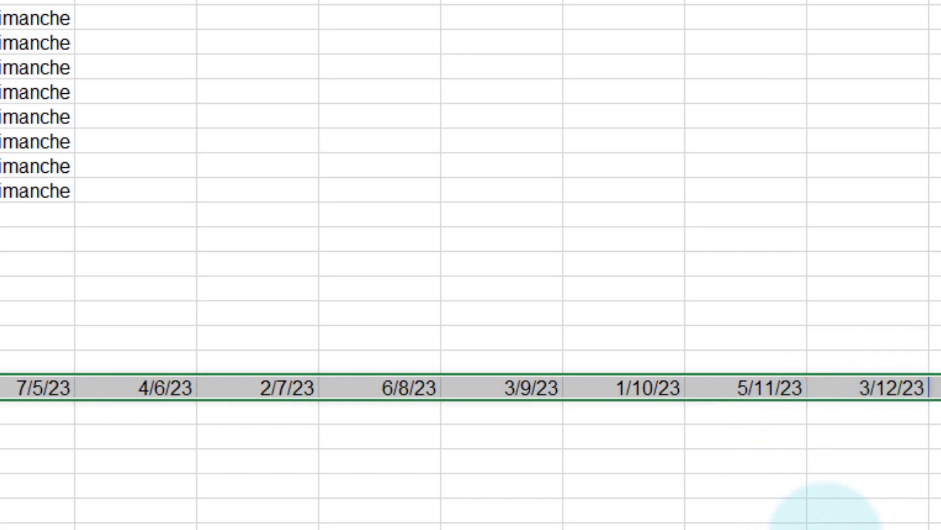
{"action": "scroll", "coordinate": [471, 265], "scroll_direction": "left", "scroll_amount": 5}
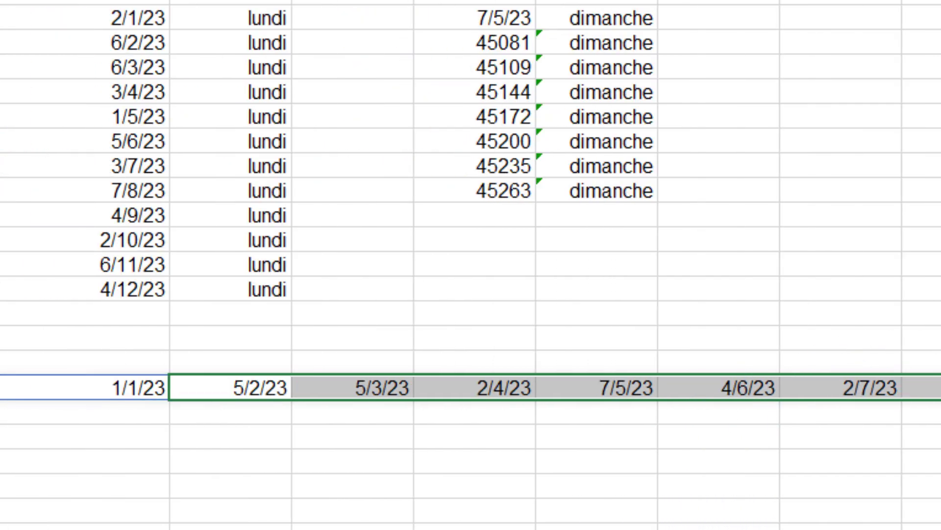
Step: Enter =J31 in the empty cell above the first date to repeat it
{"action": "left_click", "coordinate": [126, 361]}
{"action": "type", "text": "="}
{"action": "left_click", "coordinate": [137, 393]}
{"action": "key", "text": "Return"}
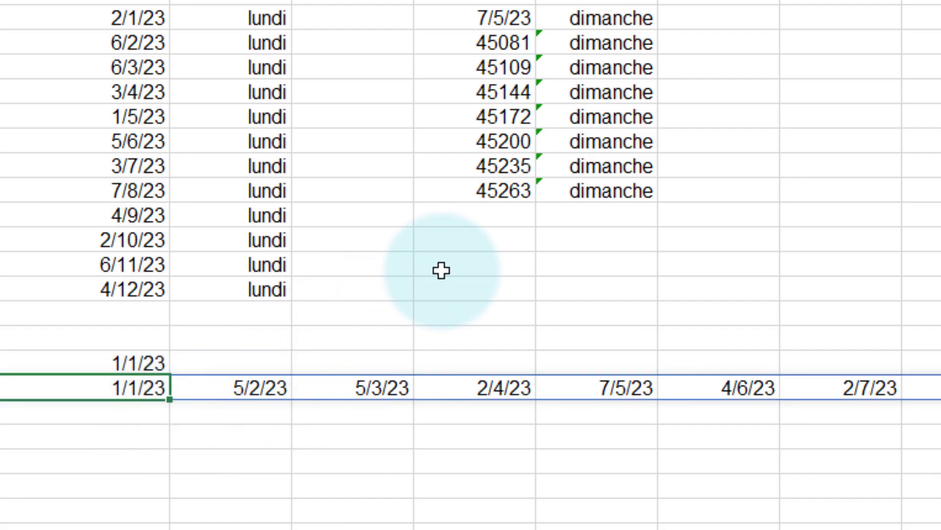
{"action": "right_click", "coordinate": [607, 12]}
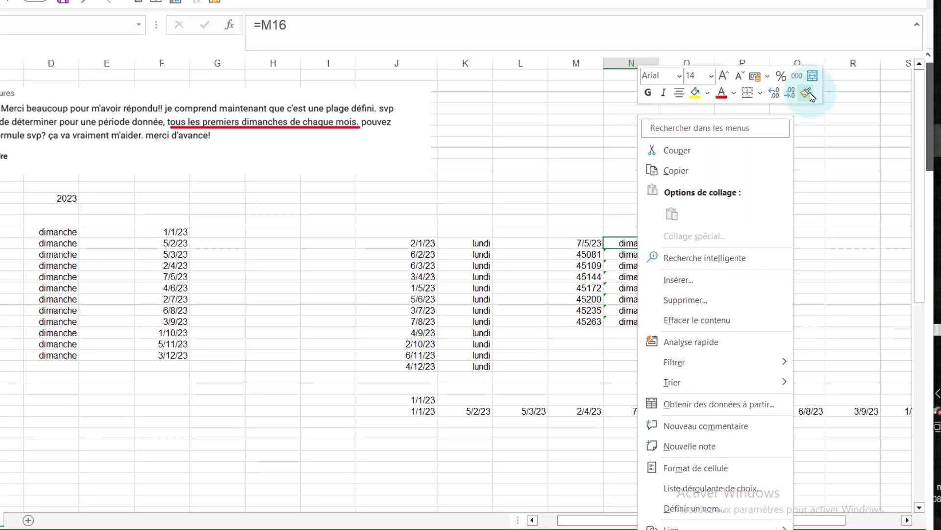
Step: Paint the dimanche weekday-name format onto J30 and fill it right to U30
{"action": "left_click", "coordinate": [802, 98]}
{"action": "left_click", "coordinate": [460, 406]}
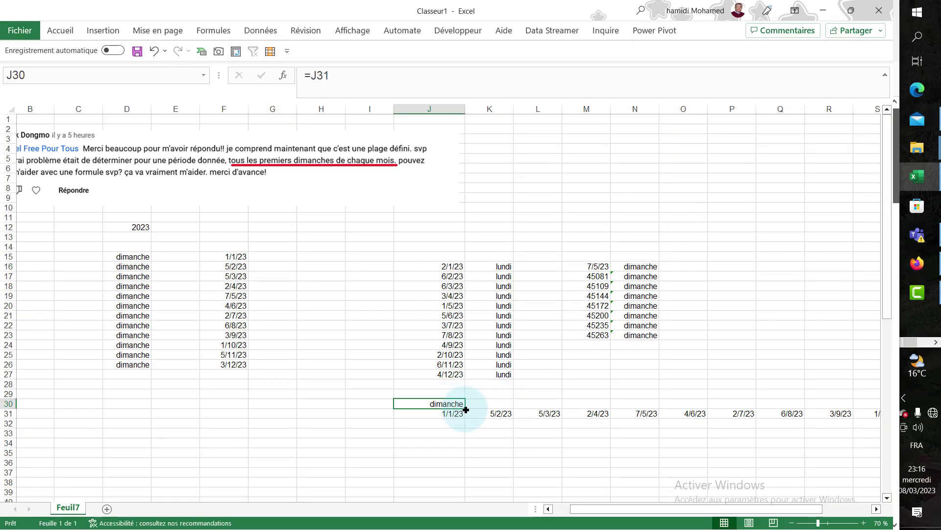
{"action": "left_click_drag", "start_coordinate": [466, 410], "coordinate": [813, 411]}
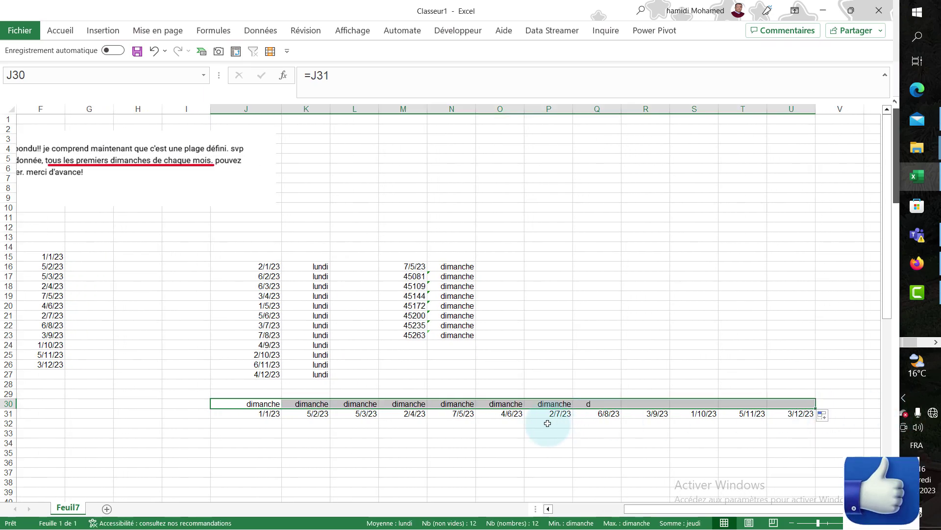
{"action": "left_click", "coordinate": [270, 414]}
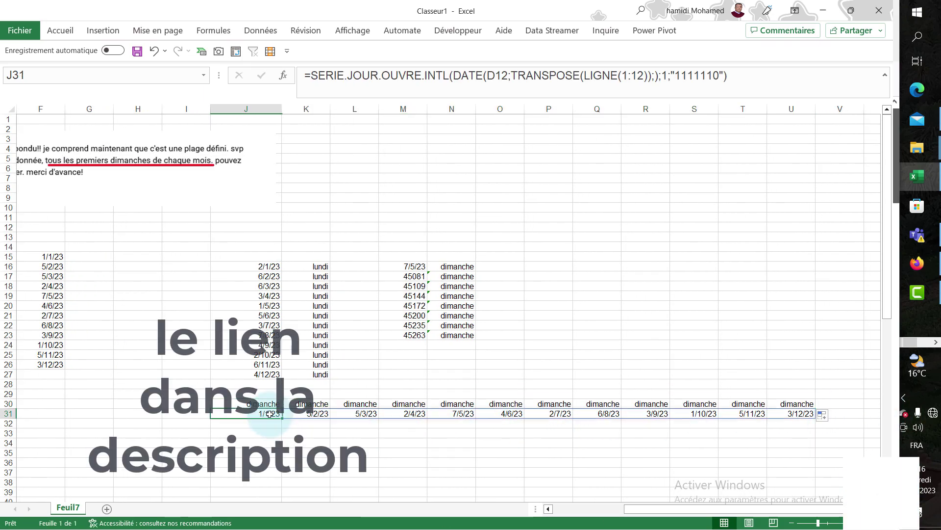